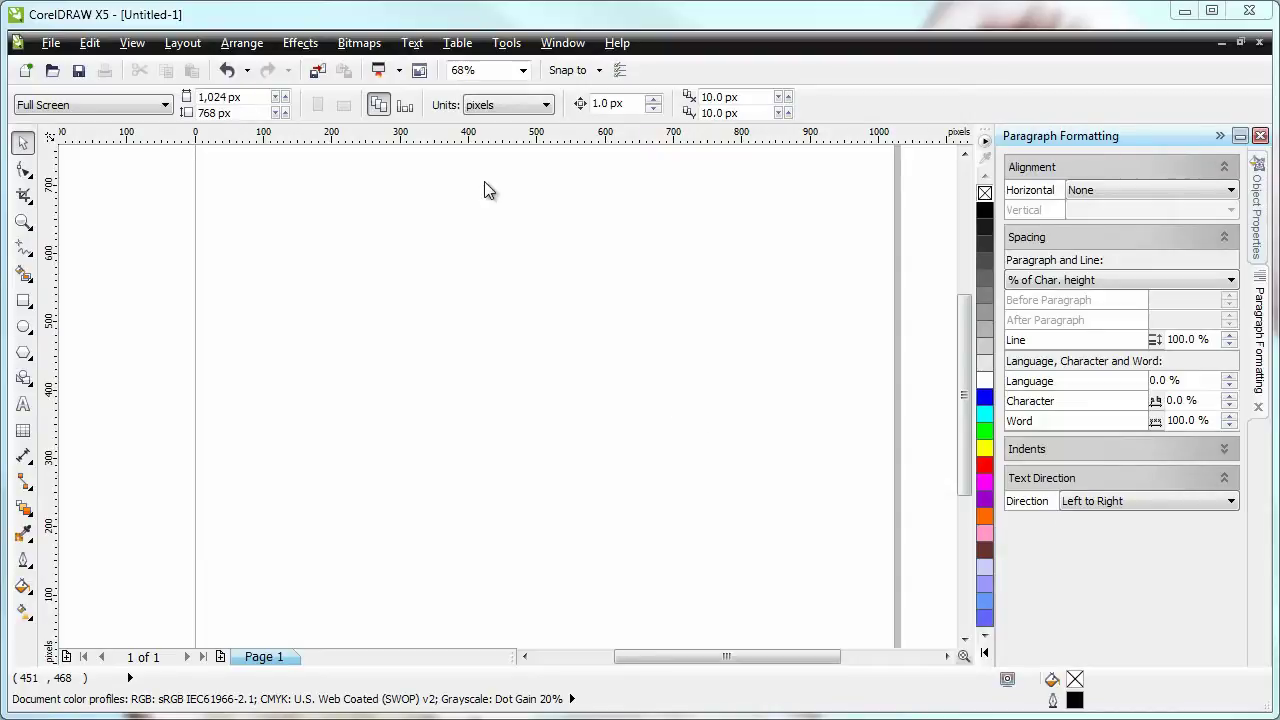
- Open the Application Launcher list of companion Corel programs
left_click(398, 71)
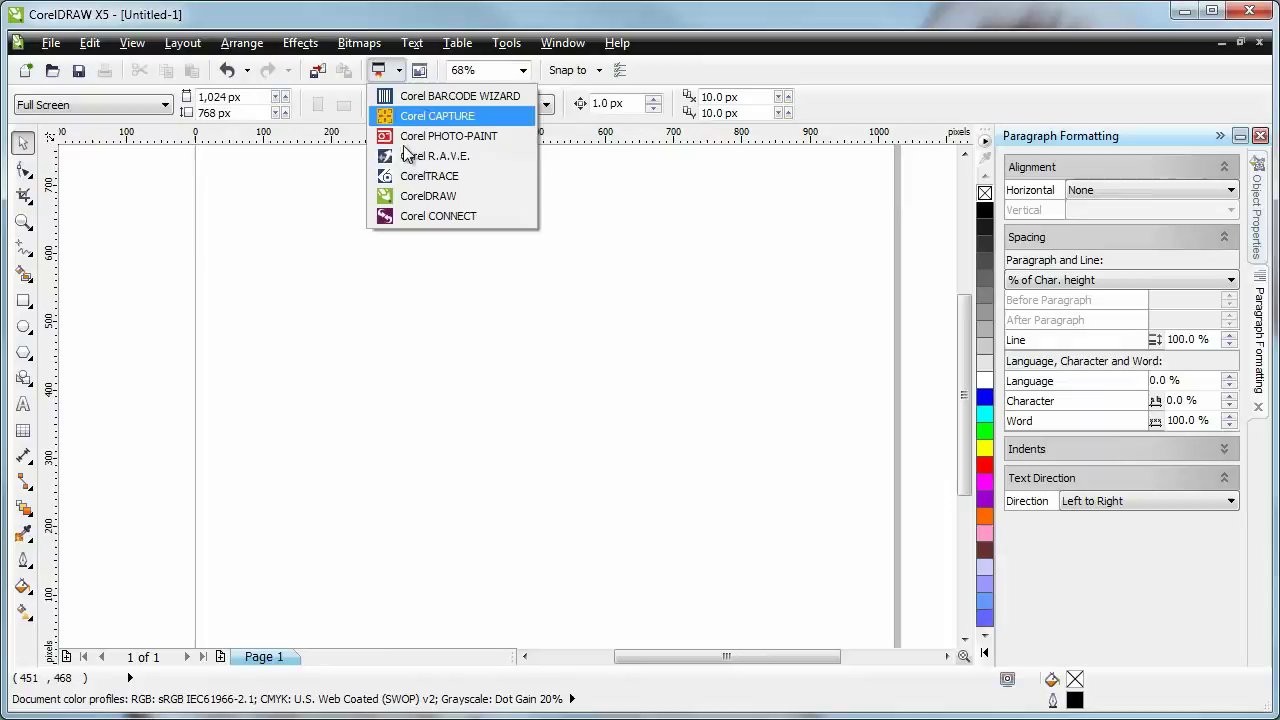
- Launch Corel CONNECT, then move its window up and enlarge it so the tray shows fully
left_click(438, 218)
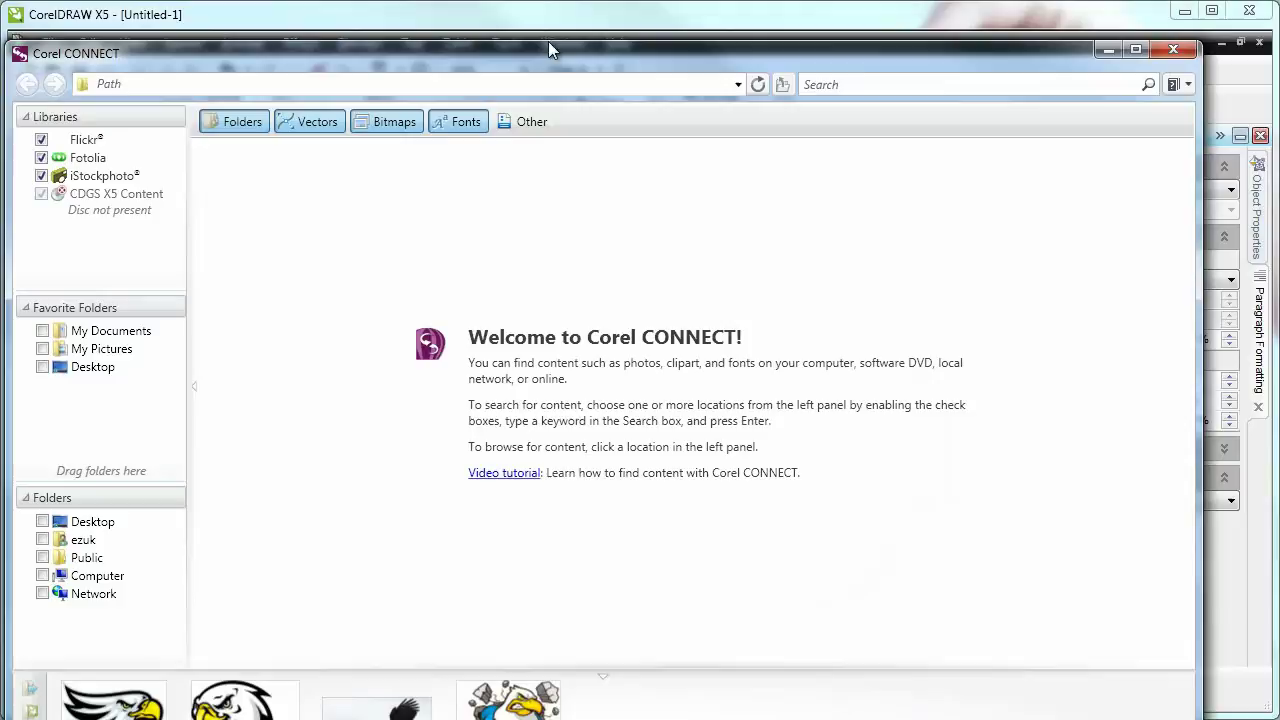
left_click_drag(547, 56, 550, 18)
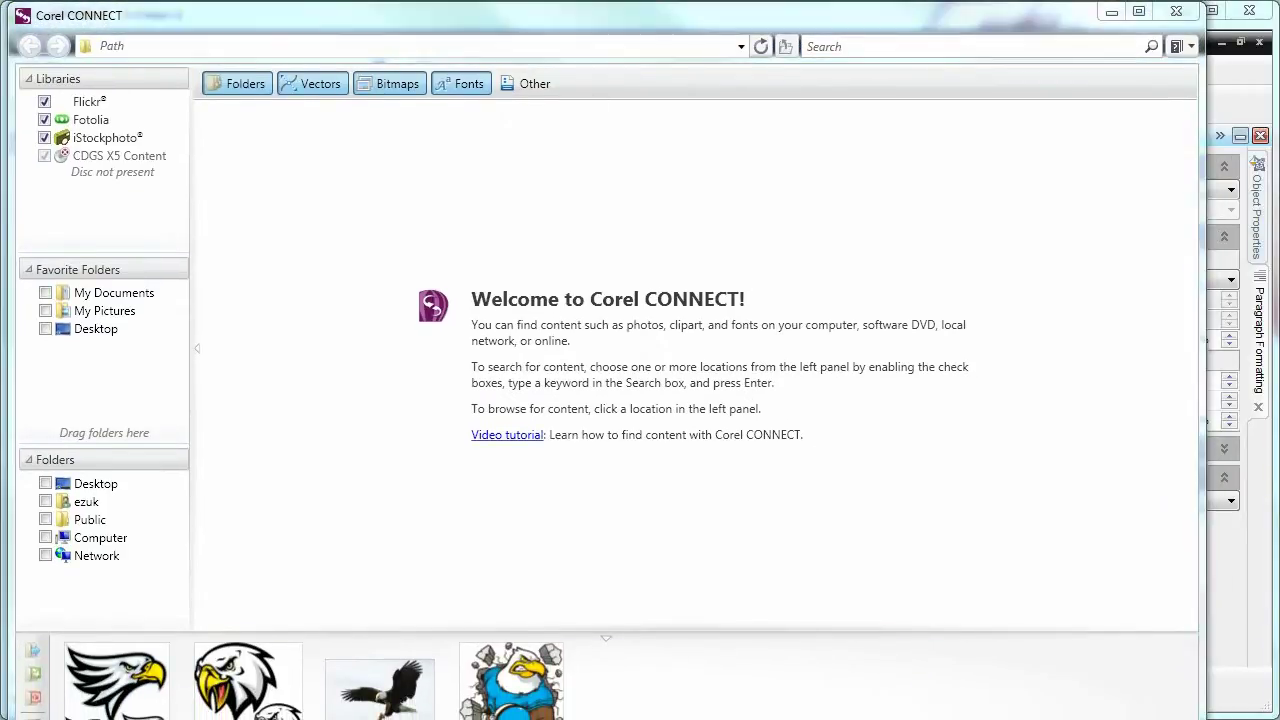
left_click_drag(1199, 719, 1268, 706)
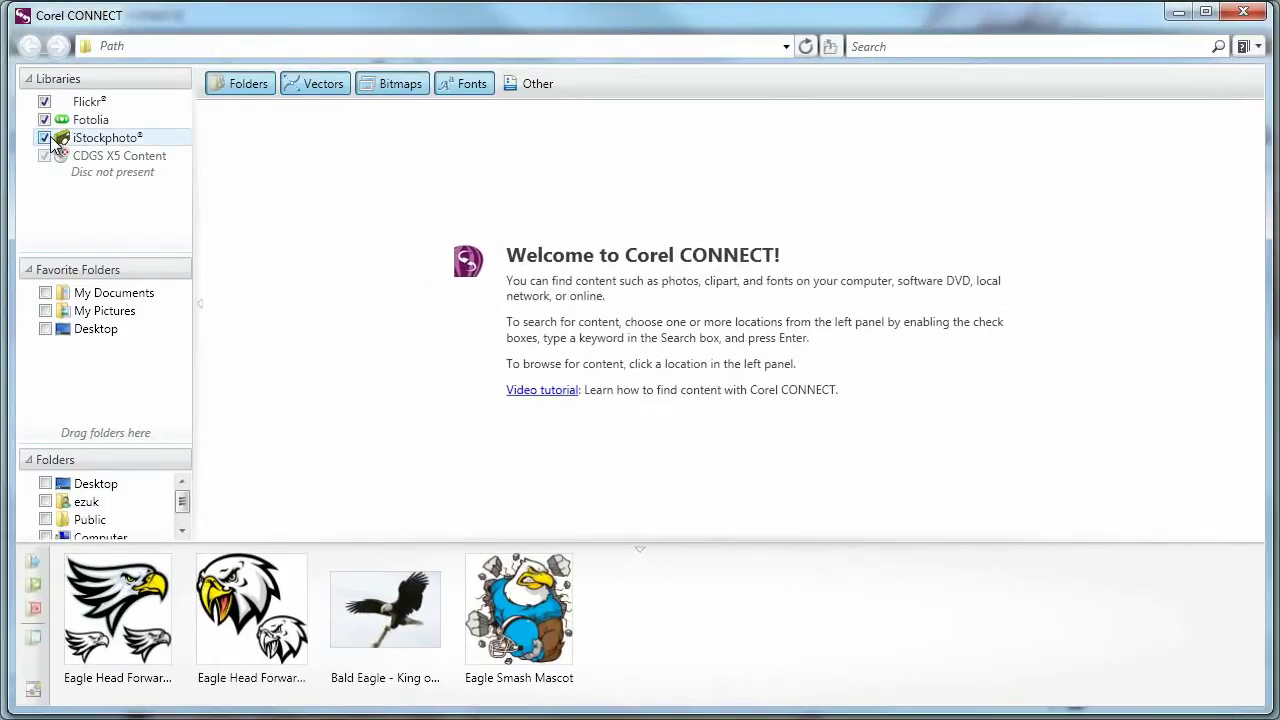
- Browse the Flickr, Fotolia and CorelDRAW Graphics Suite X5 and X4 library details
left_click(87, 101)
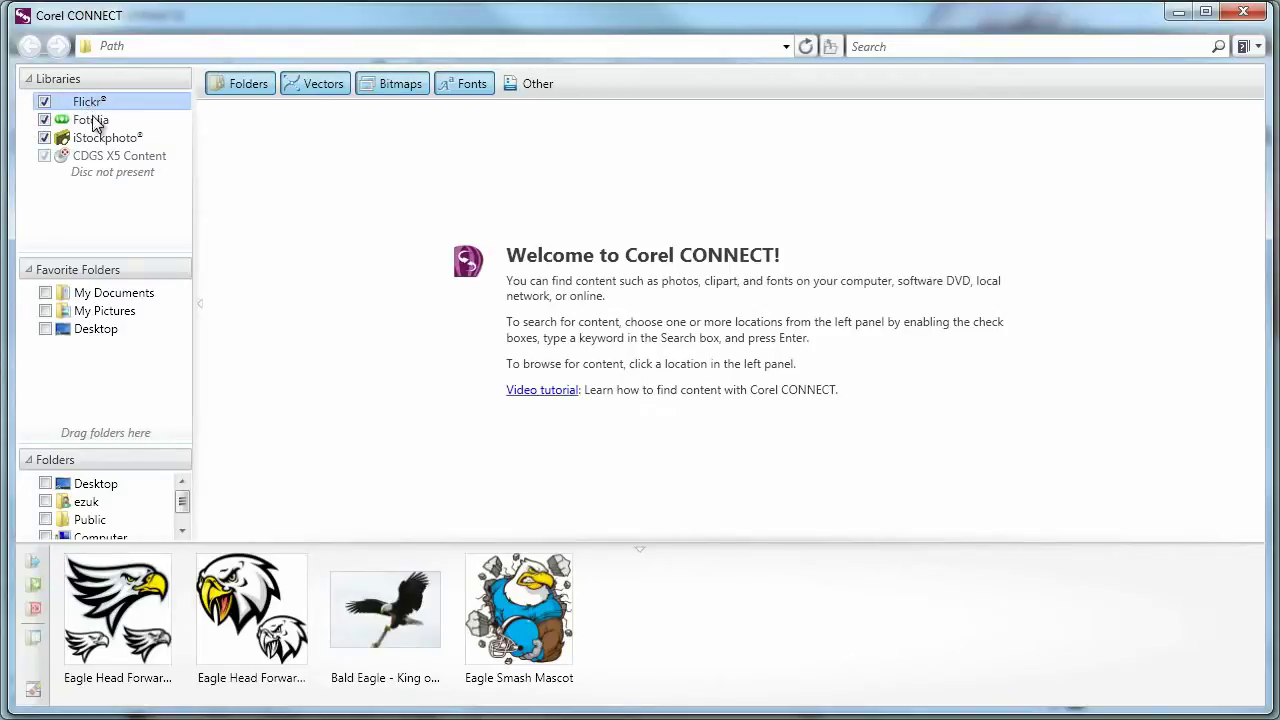
left_click(92, 121)
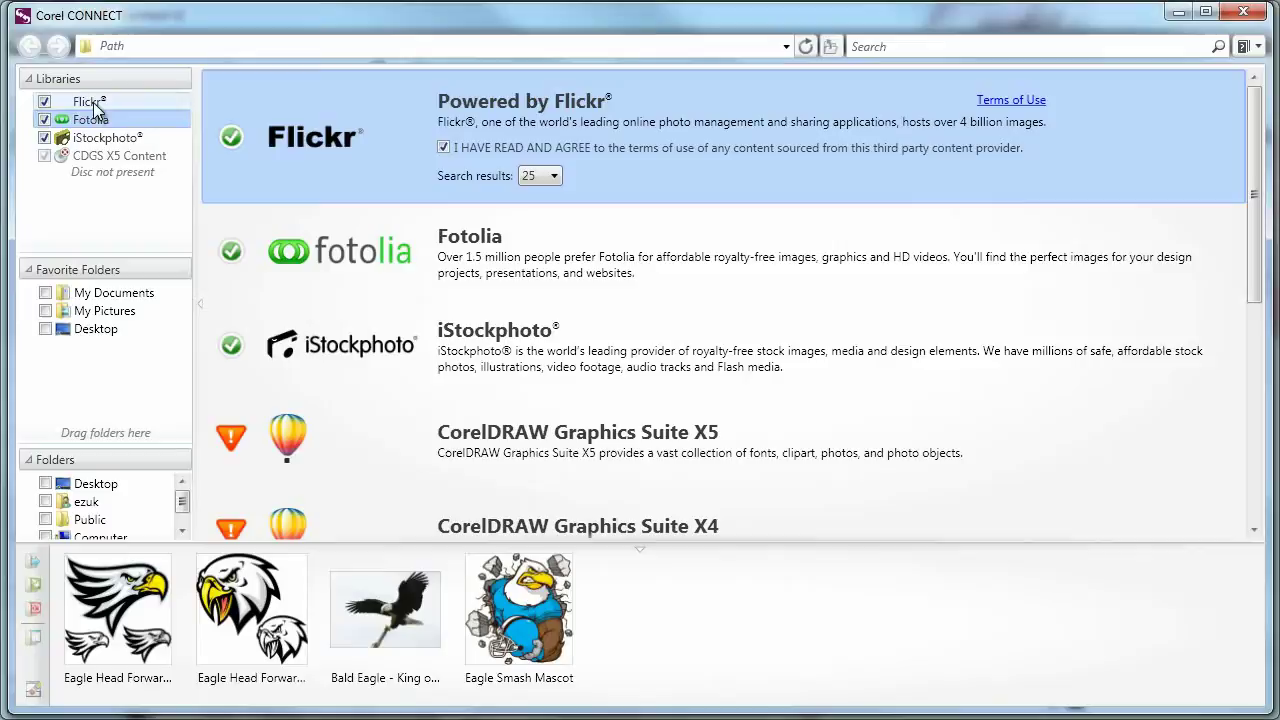
left_click(92, 103)
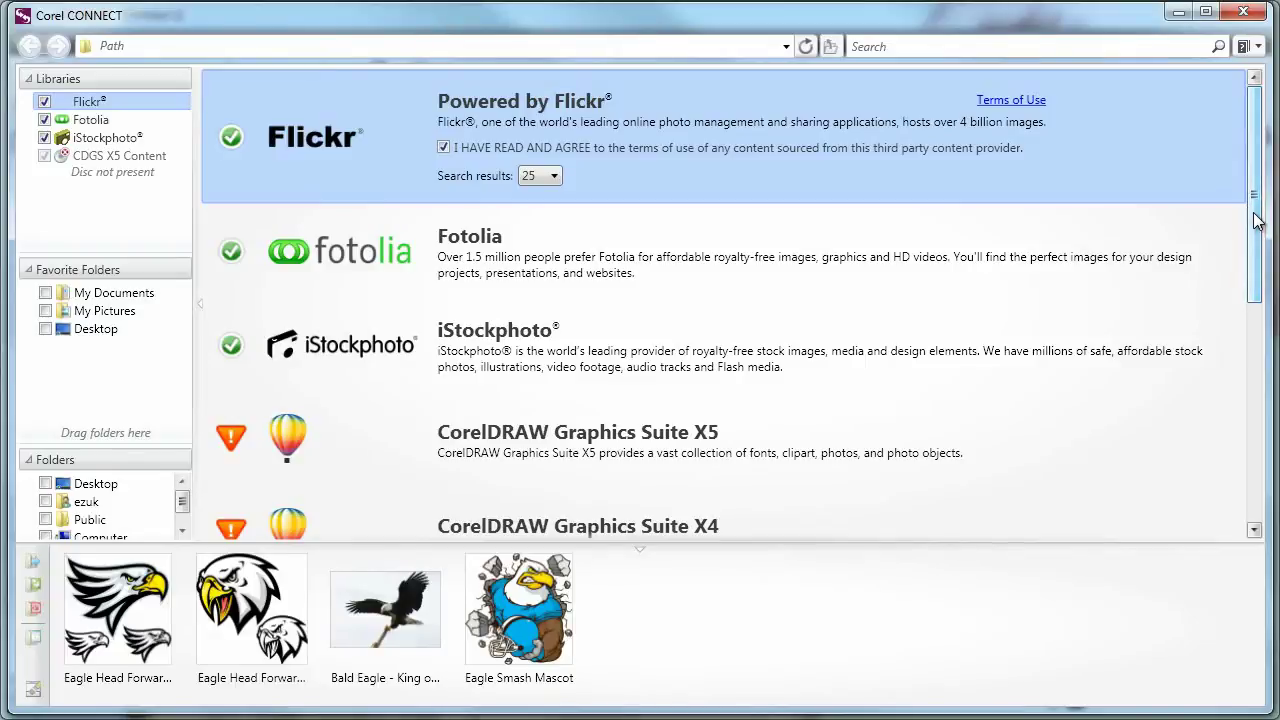
left_click_drag(1258, 262, 1260, 428)
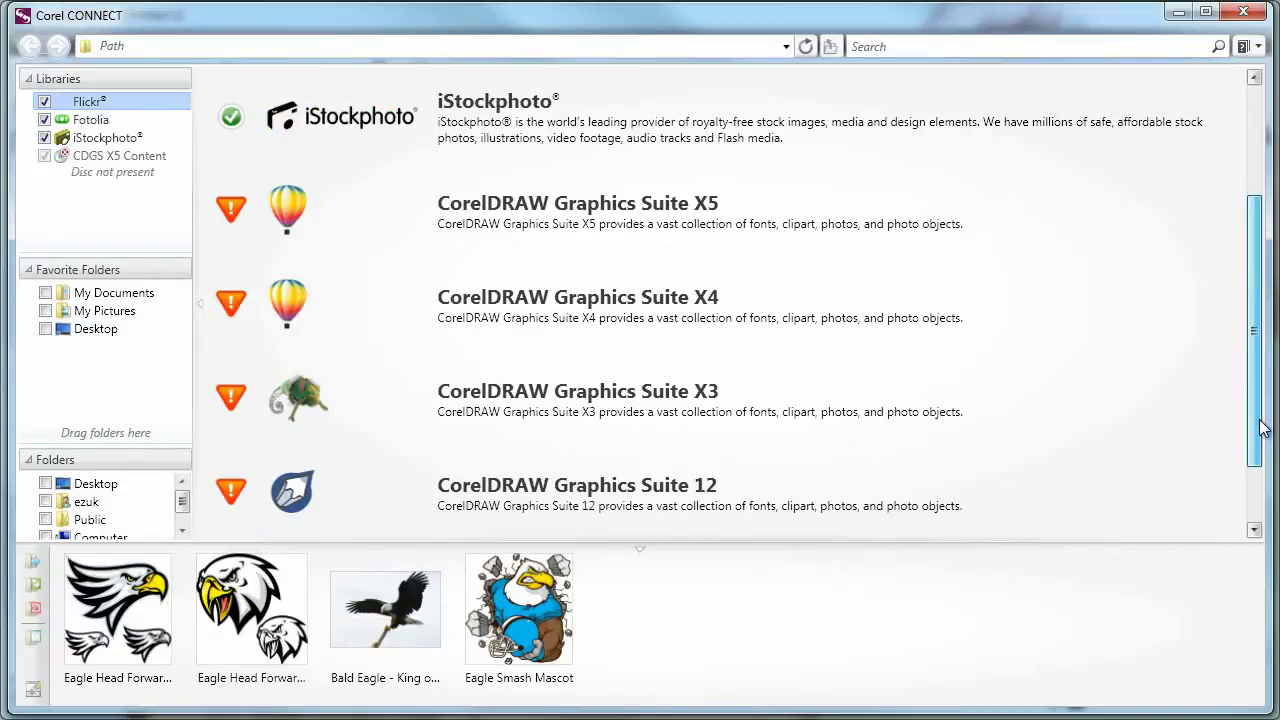
left_click(673, 234)
left_click(672, 388)
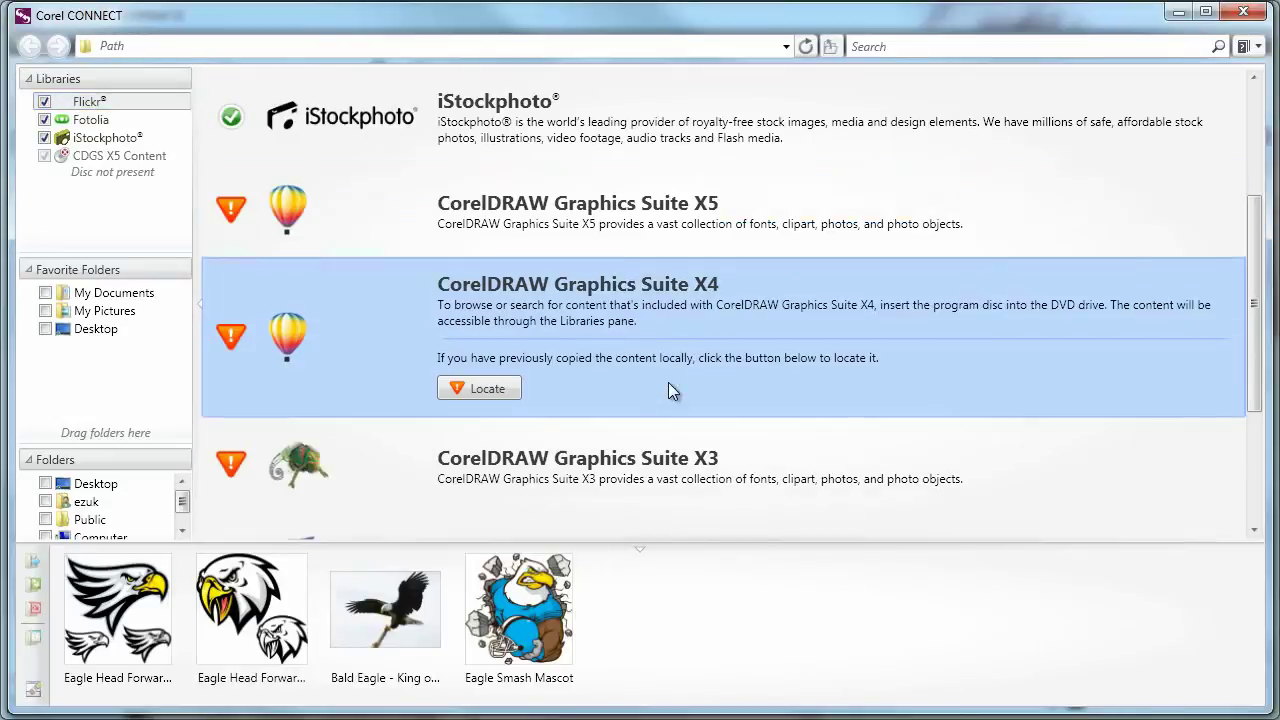
left_click(1027, 238)
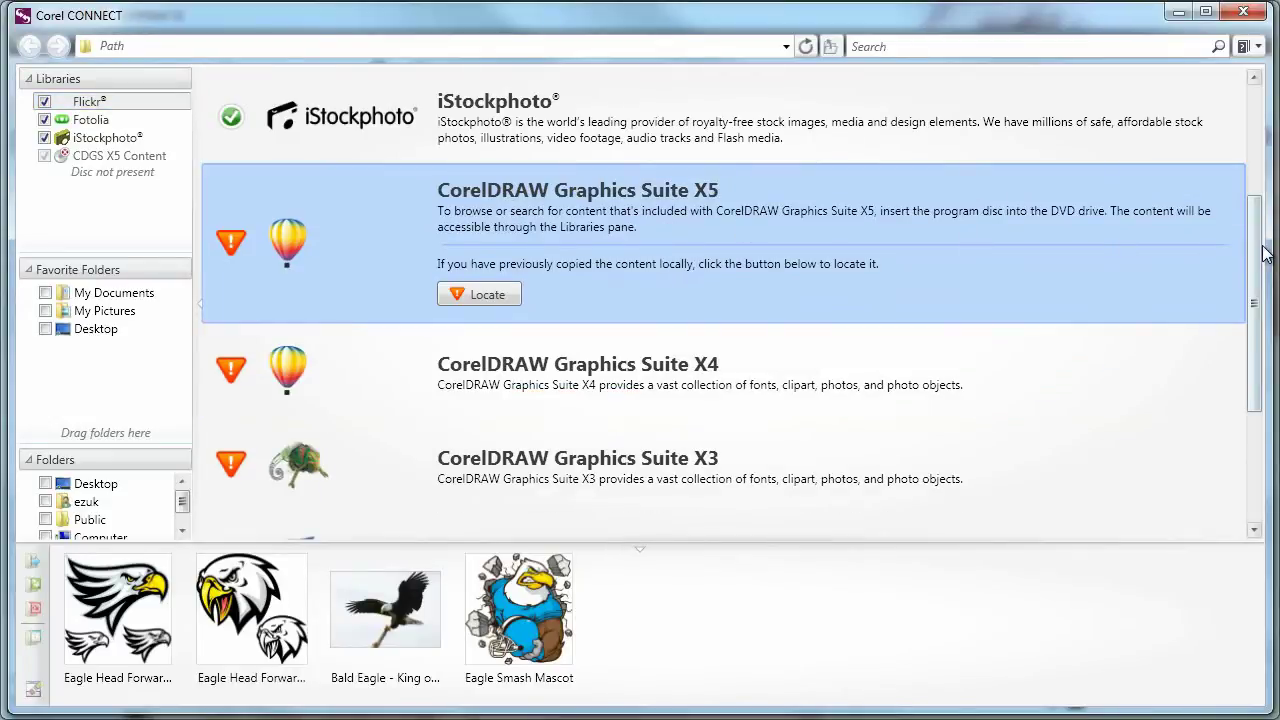
left_click_drag(1260, 255, 1257, 228)
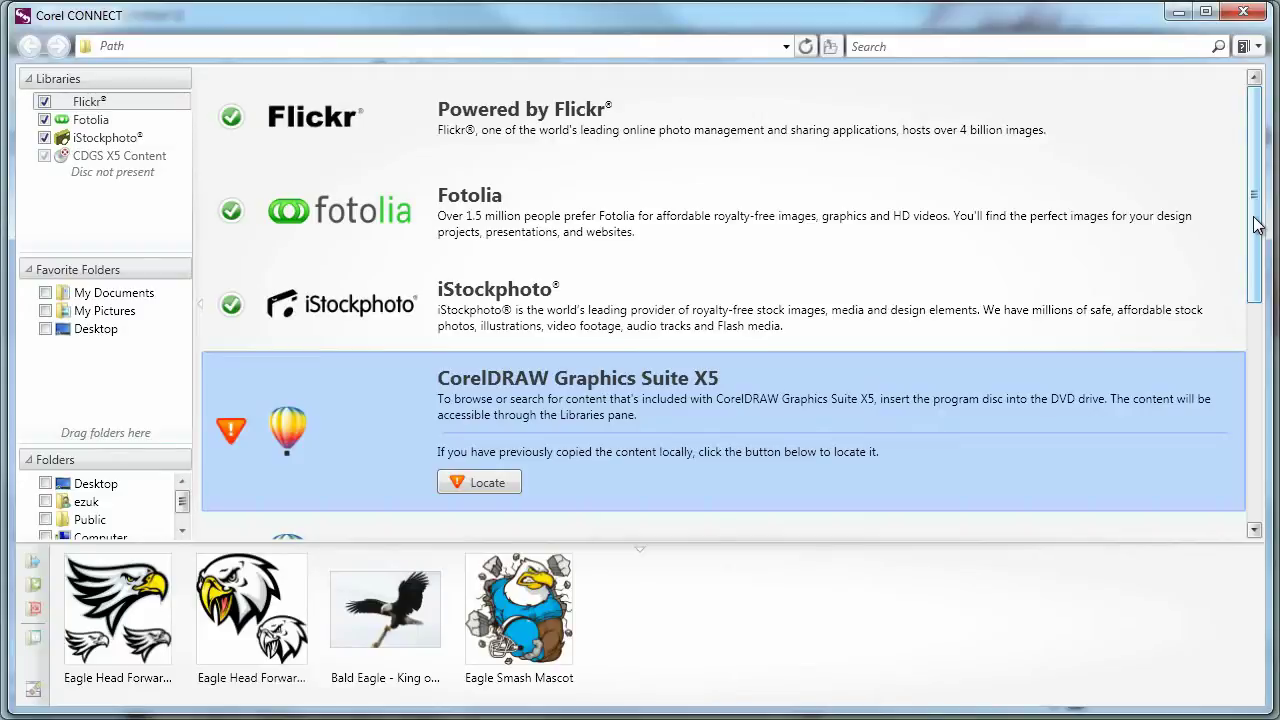
- Review Flickr's and Fotolia's terms, keeping Fotolia's search results limit at 25
left_click(507, 135)
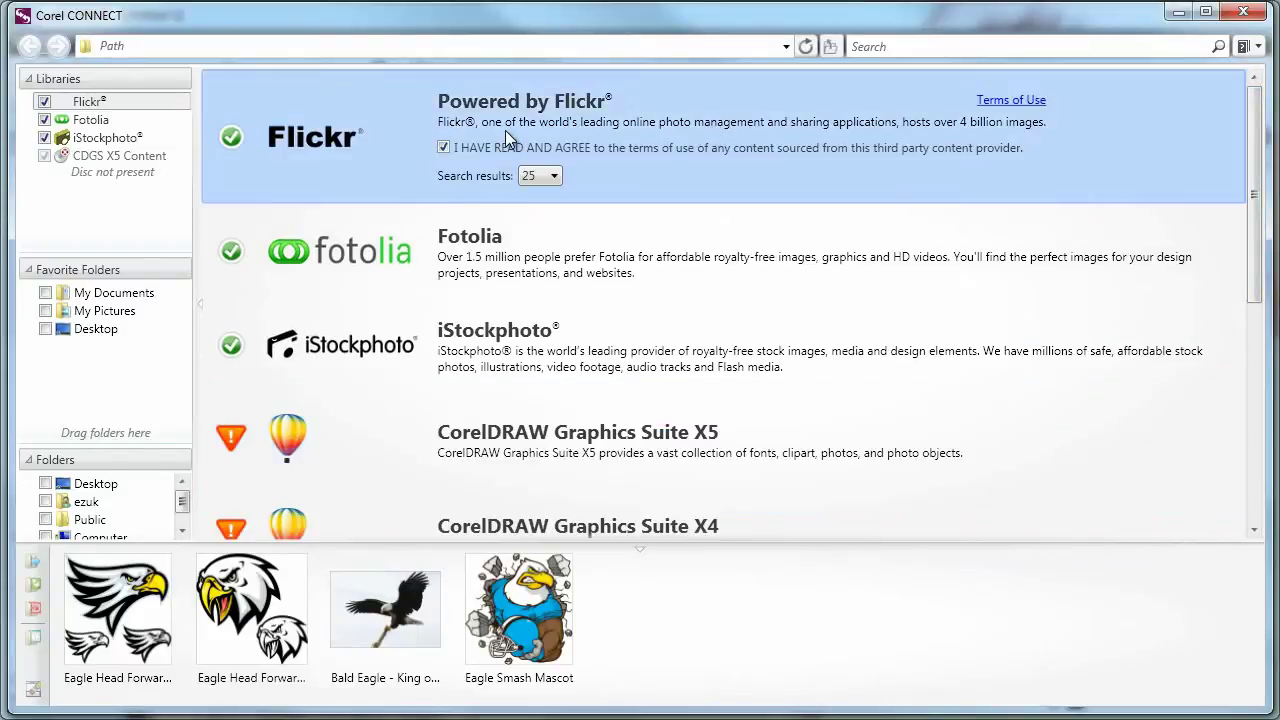
left_click(533, 252)
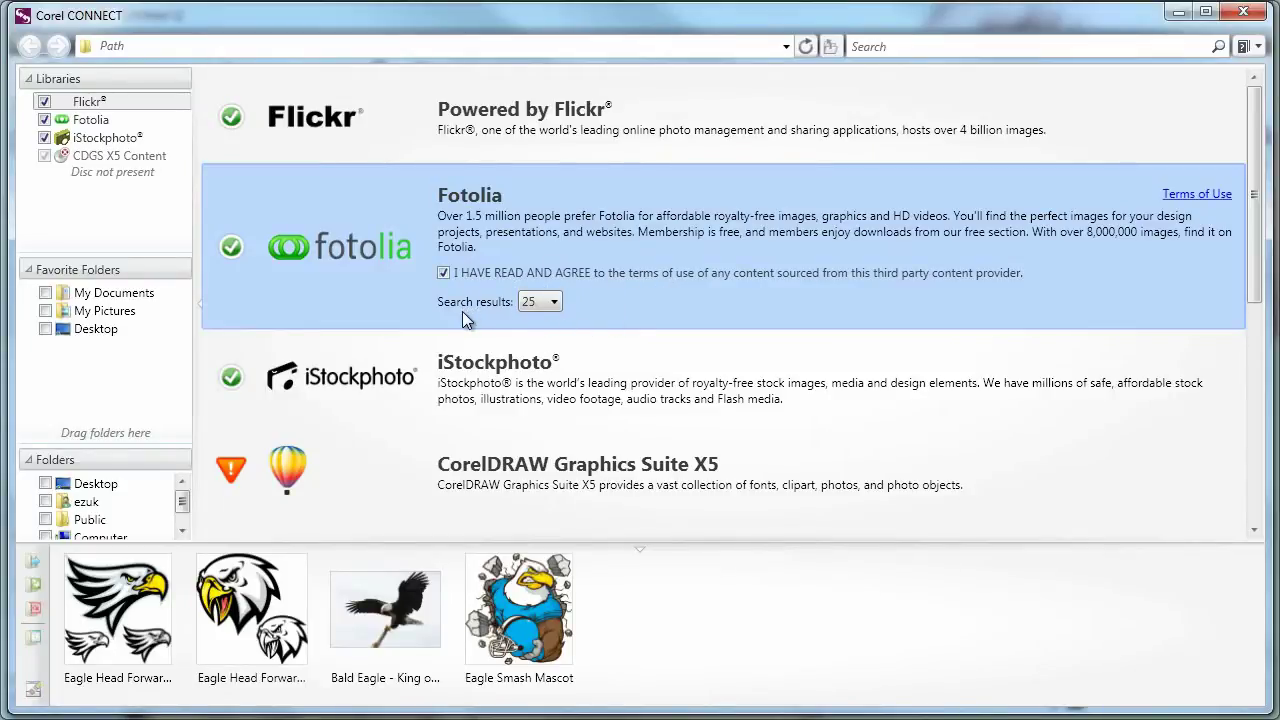
left_click(555, 303)
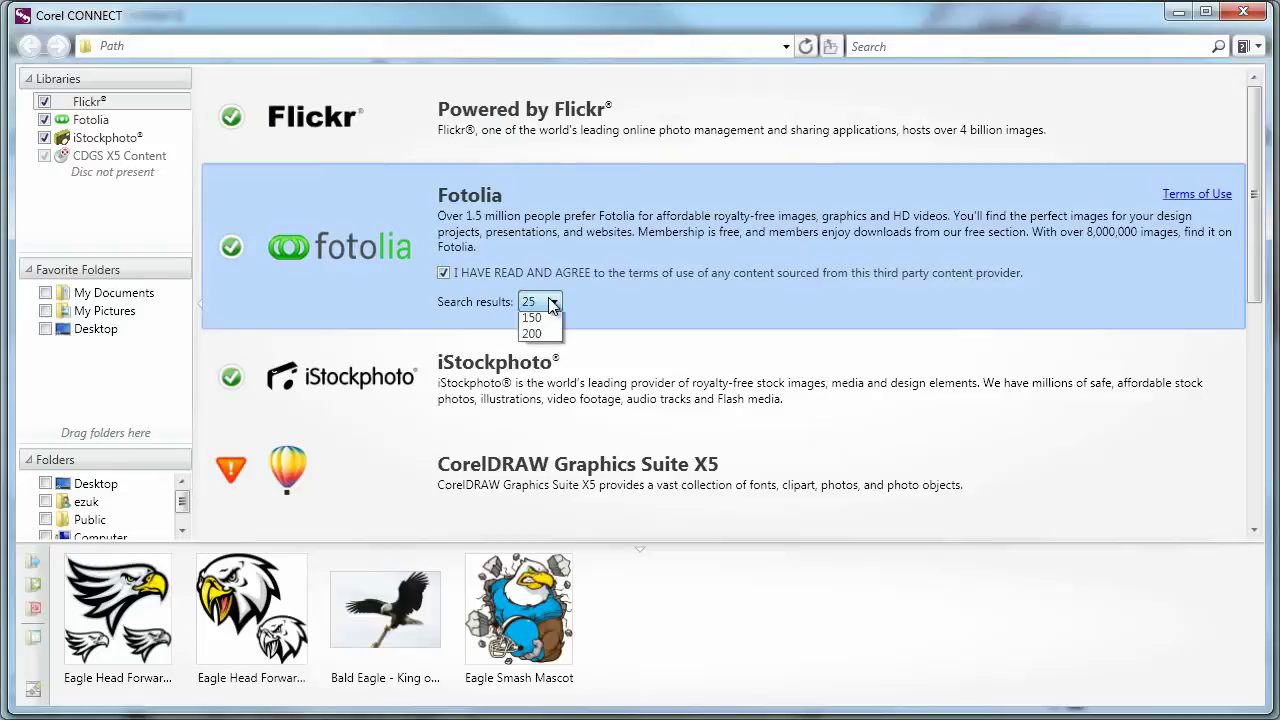
left_click(553, 304)
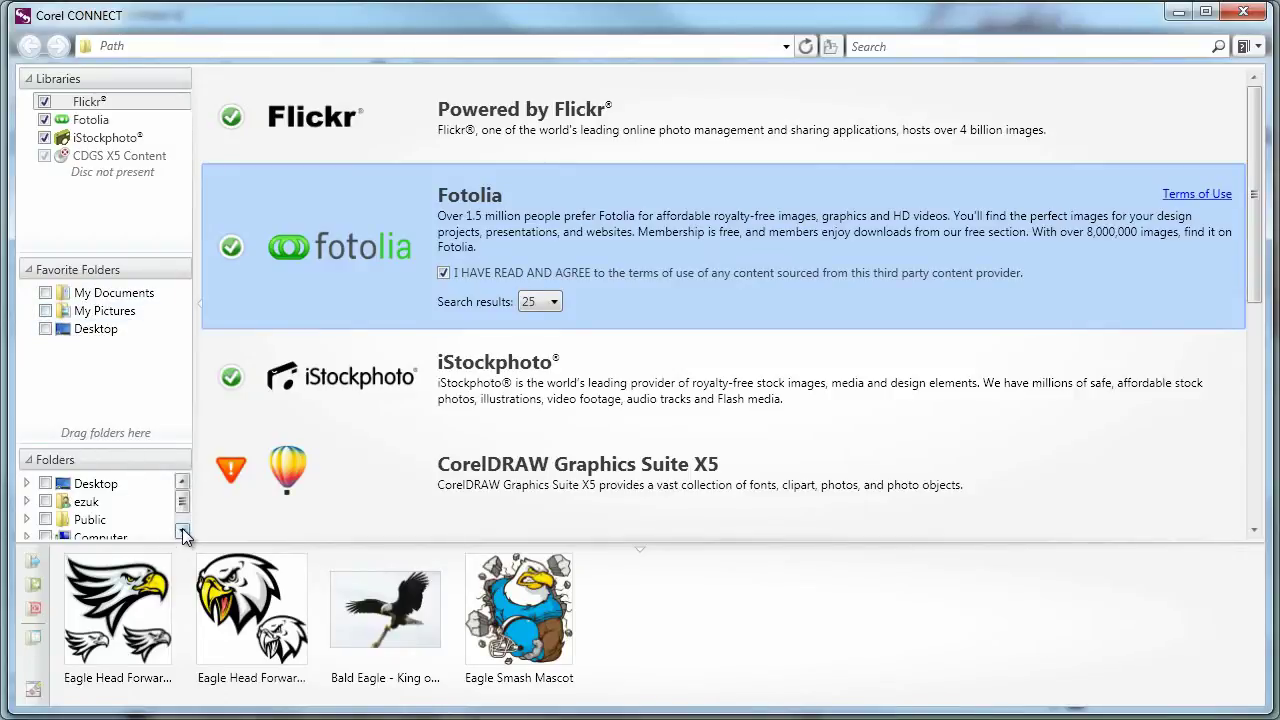
- Search the libraries for 'cat' to list the Flickr and Fotolia cat results
left_click_drag(163, 445, 160, 372)
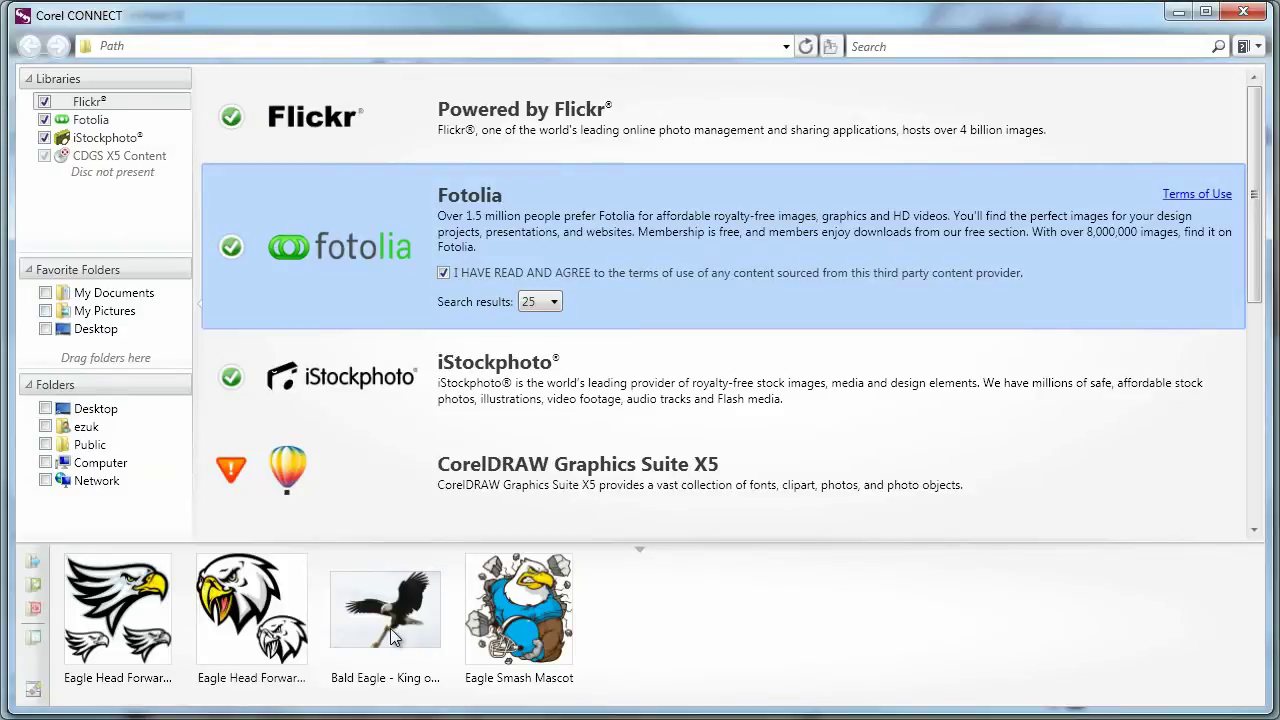
mouse_move(498, 611)
left_click(928, 46)
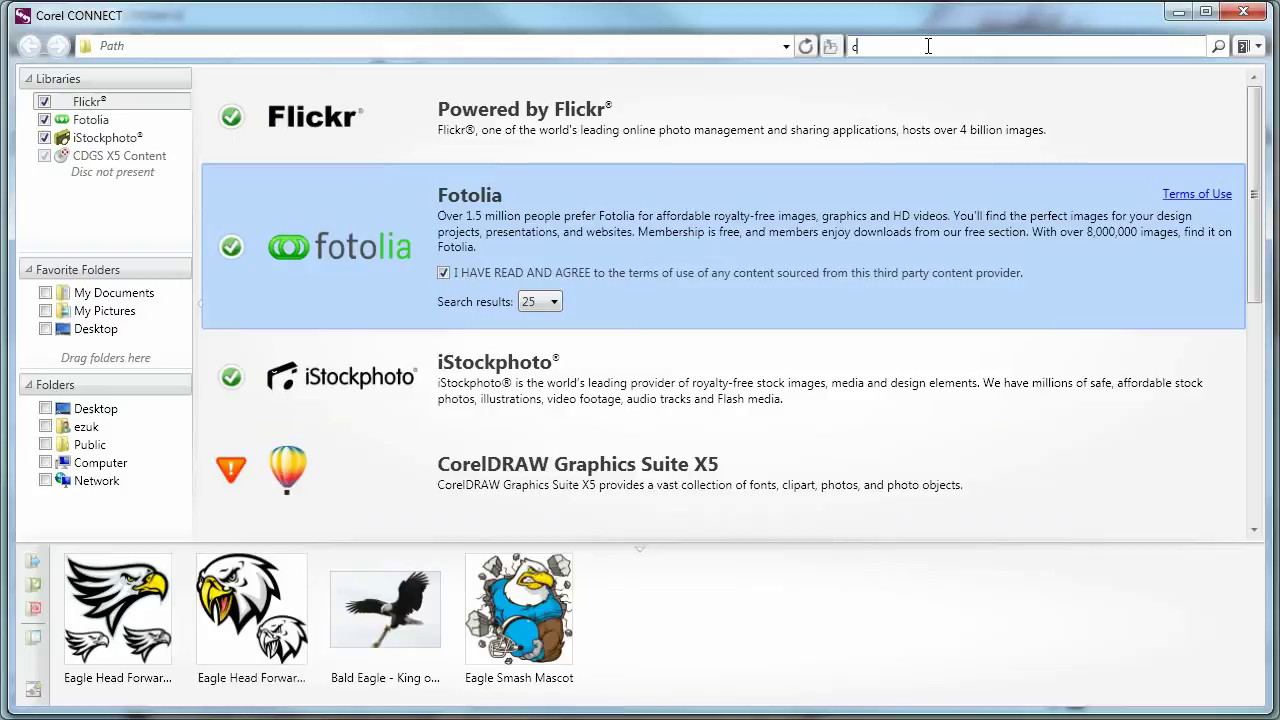
type("cat")
key("Return")
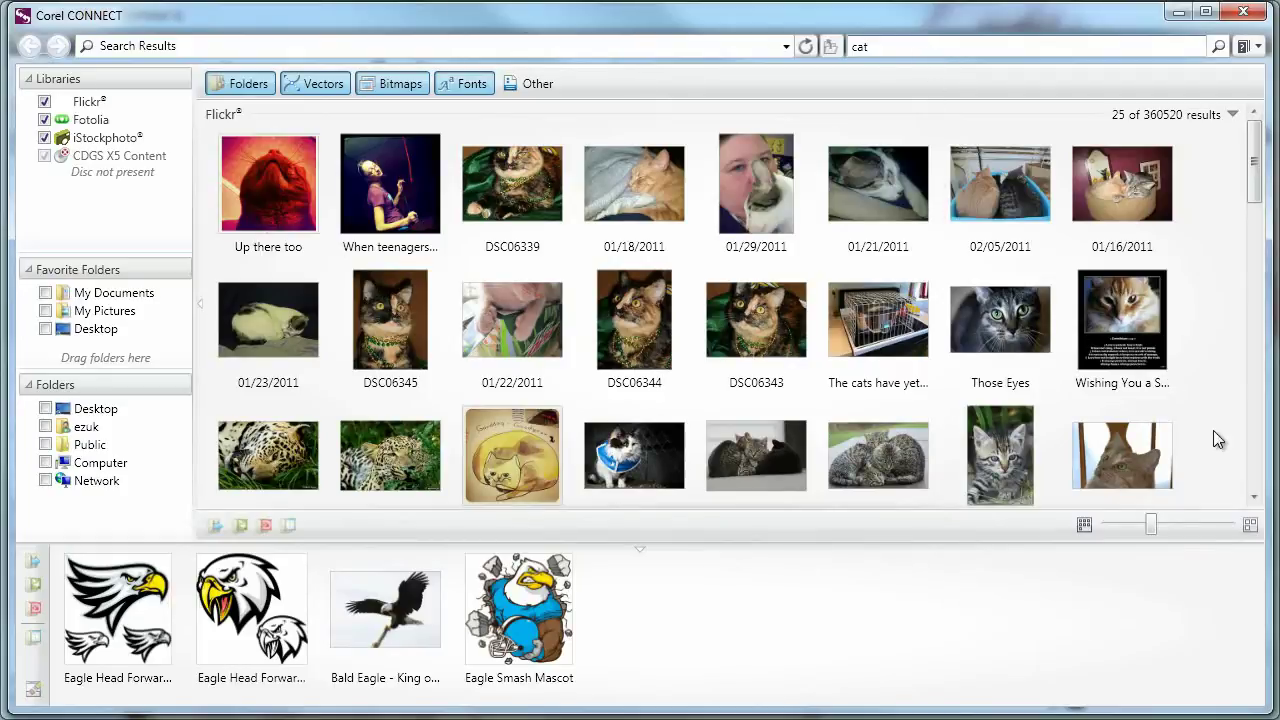
- Add the IMG_4806 and IMG_9335 photos, white tiger and black cats silhouette images to the tray
left_click(1253, 497)
left_click(1253, 497)
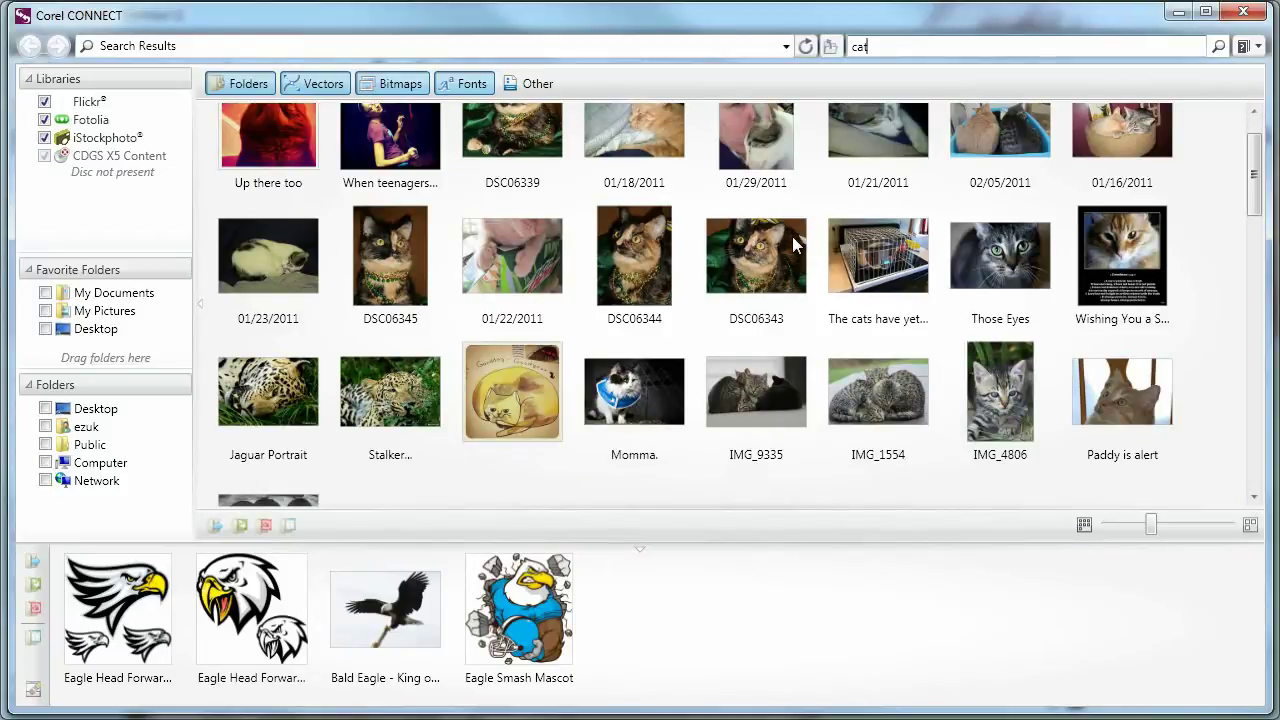
left_click(1254, 497)
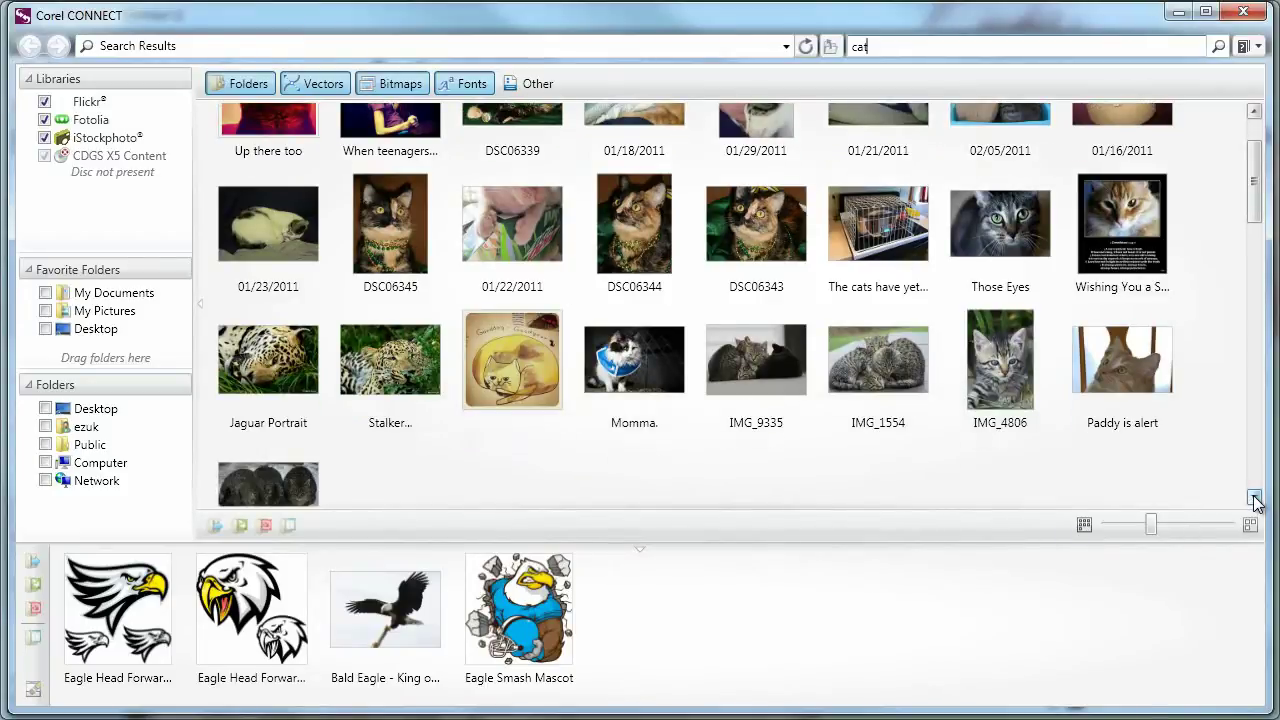
left_click_drag(1027, 336, 715, 588)
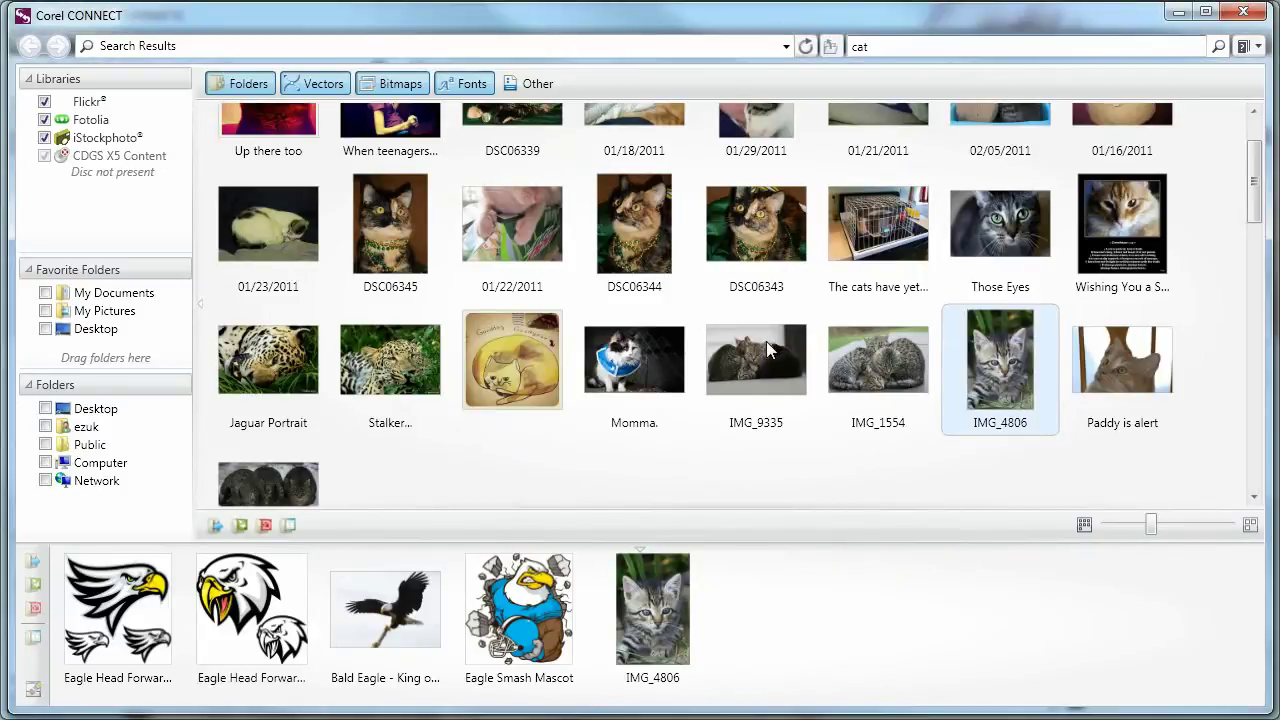
left_click_drag(766, 341, 869, 630)
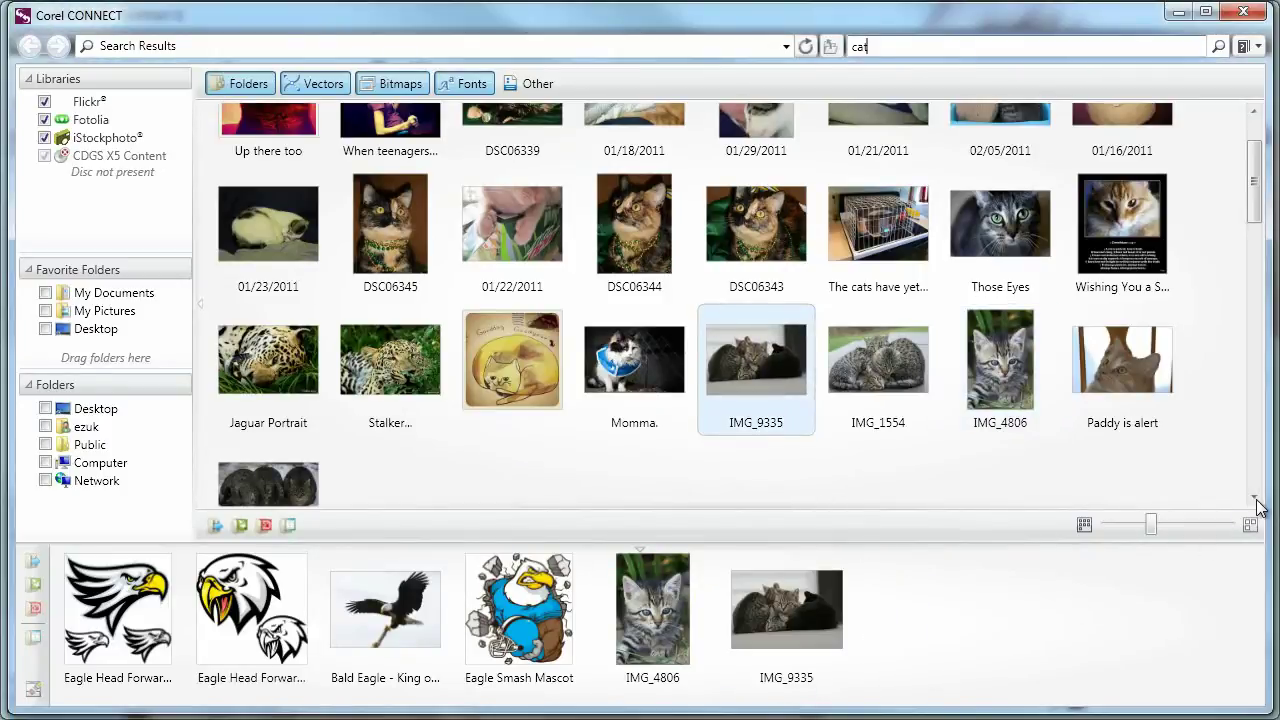
left_click_drag(1257, 503, 1257, 503)
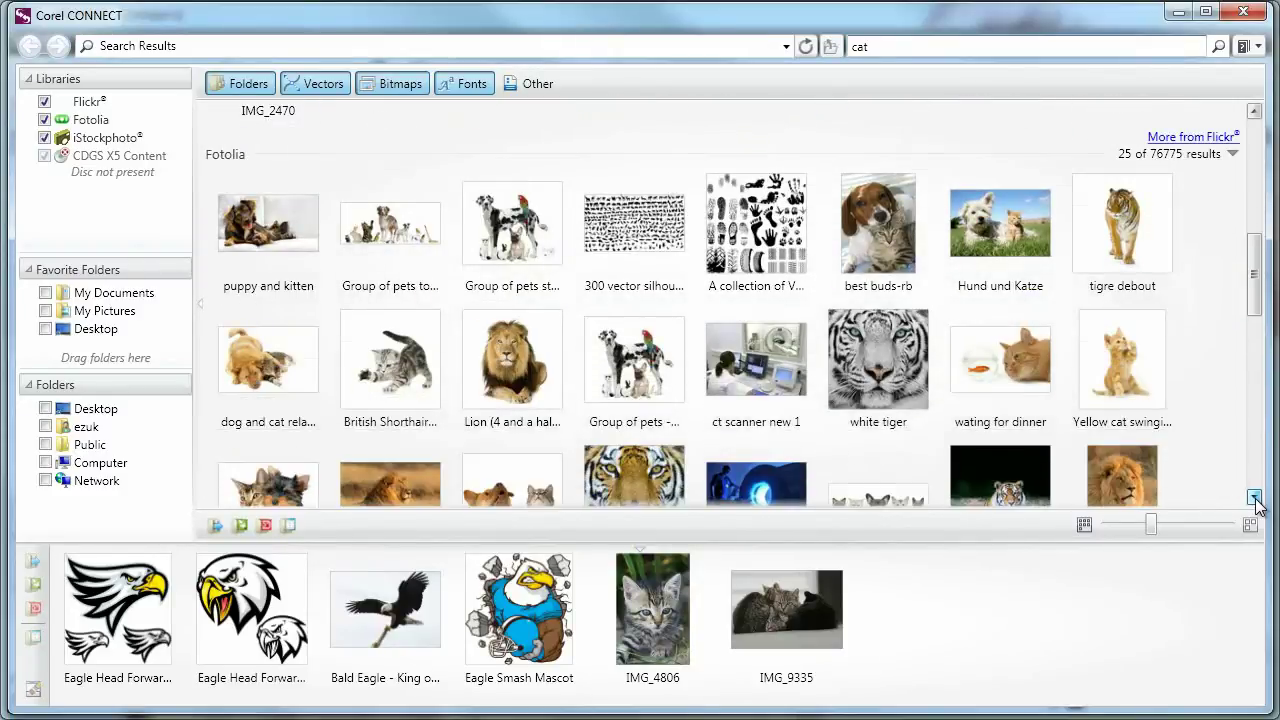
left_click(900, 352)
mouse_move(910, 587)
left_mouse_down()
mouse_move(900, 600)
mouse_move(912, 595)
left_mouse_up()
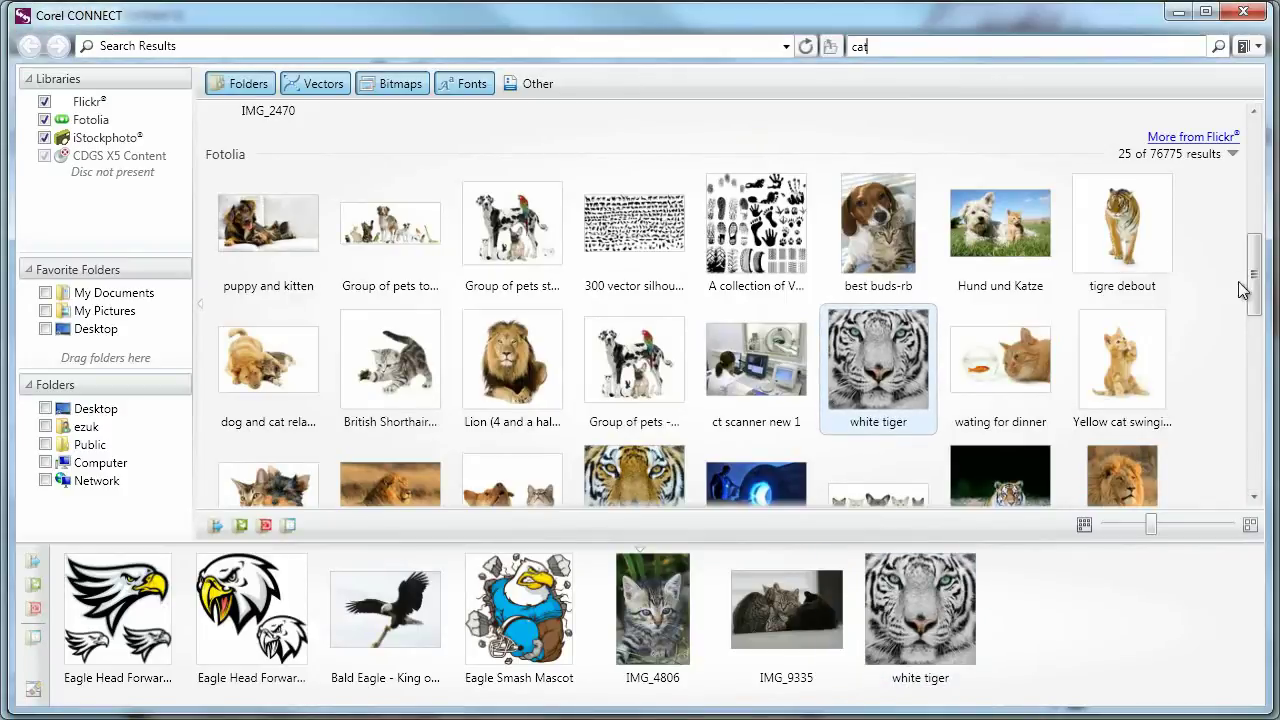
left_click_drag(1255, 303, 1258, 365)
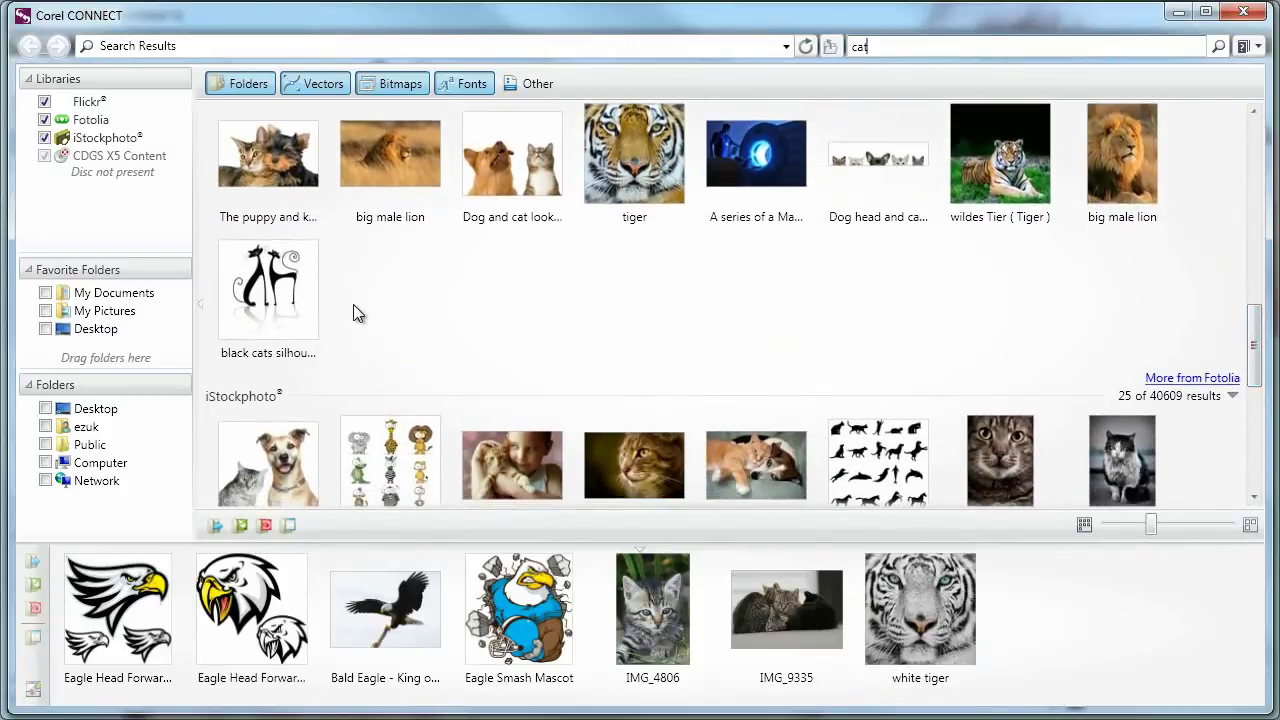
left_click_drag(265, 298, 1075, 612)
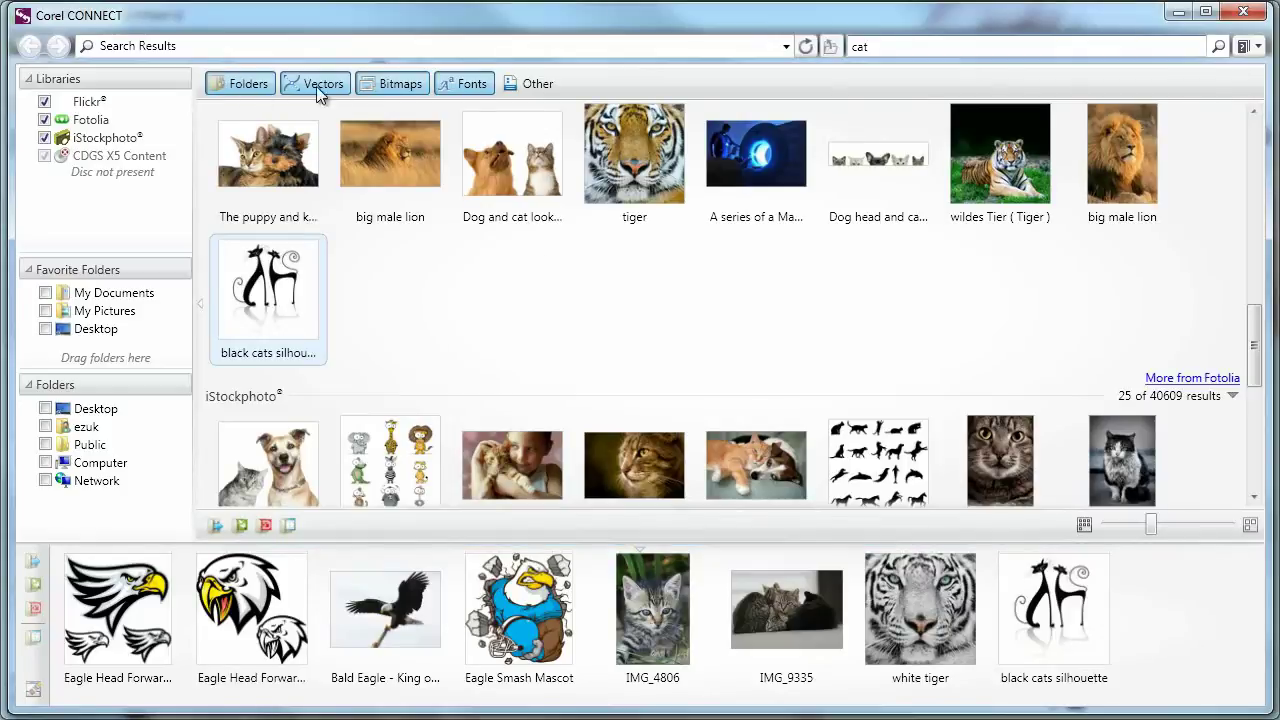
- Exclude fonts from the results and add Large animal silhouettes and Cats Silhouettes to the tray
left_click(475, 87)
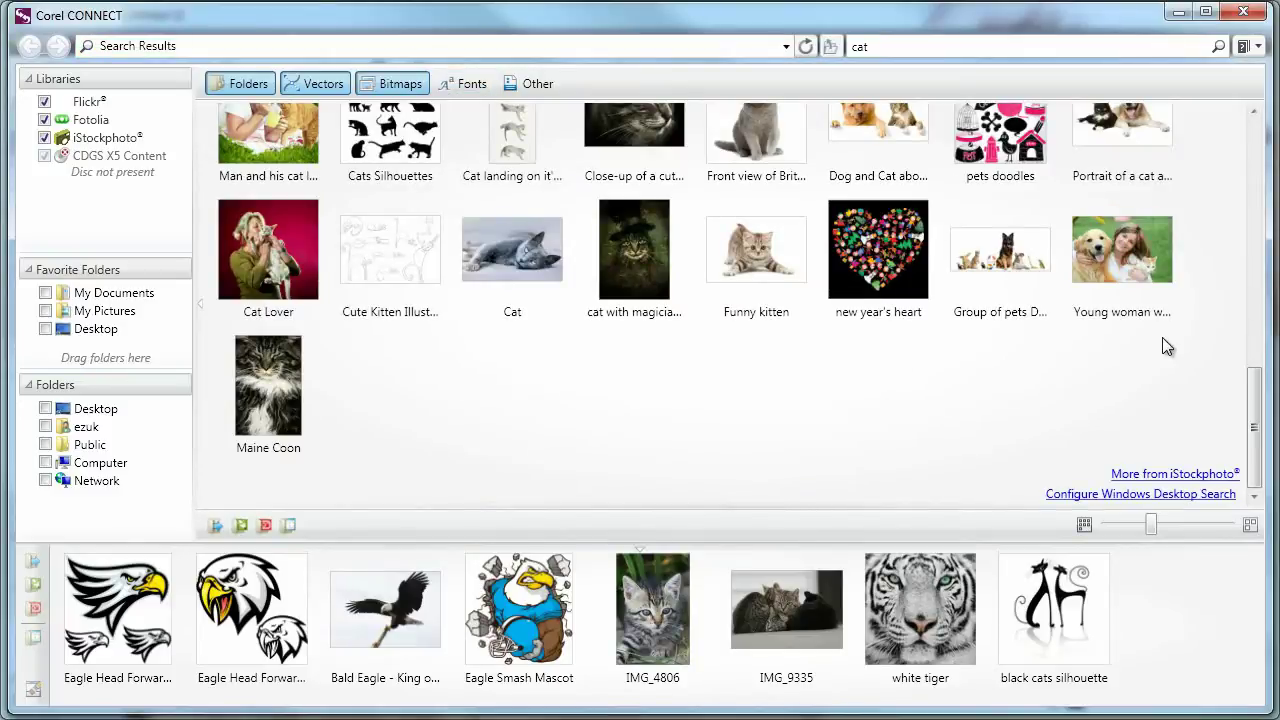
left_click_drag(1253, 429, 1256, 350)
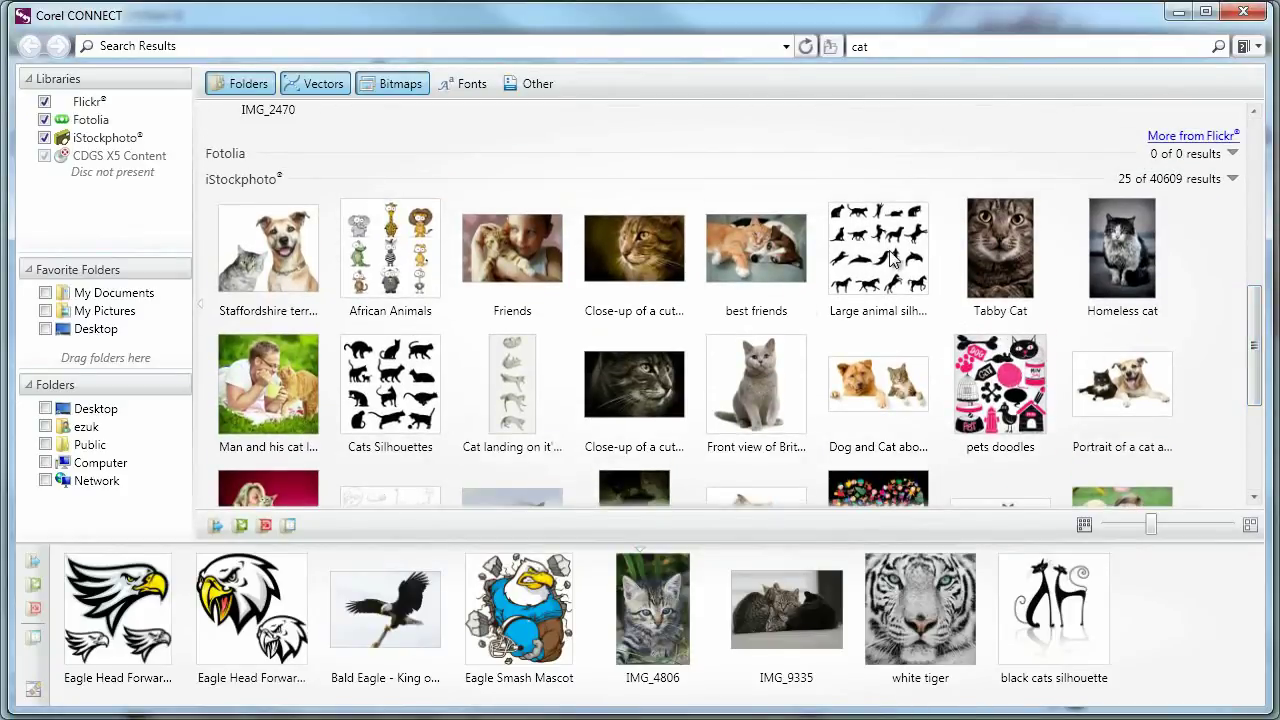
left_click_drag(893, 258, 1187, 612)
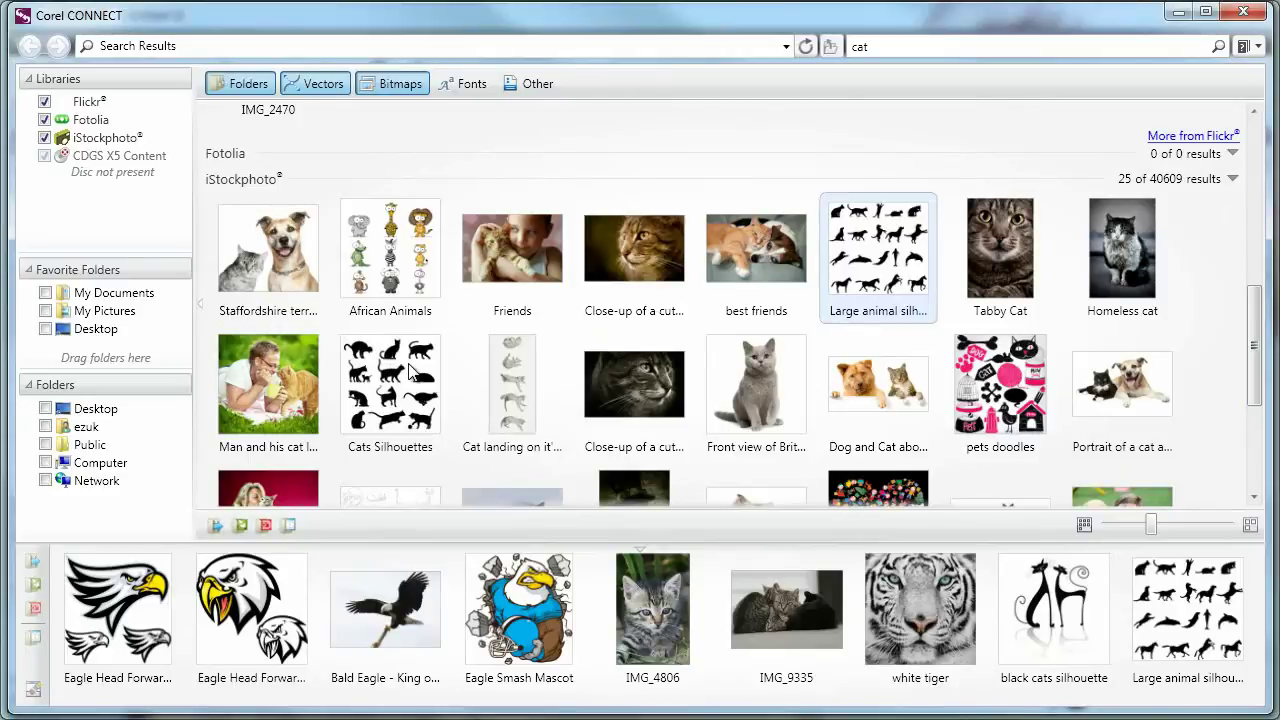
left_click_drag(409, 372, 1000, 590)
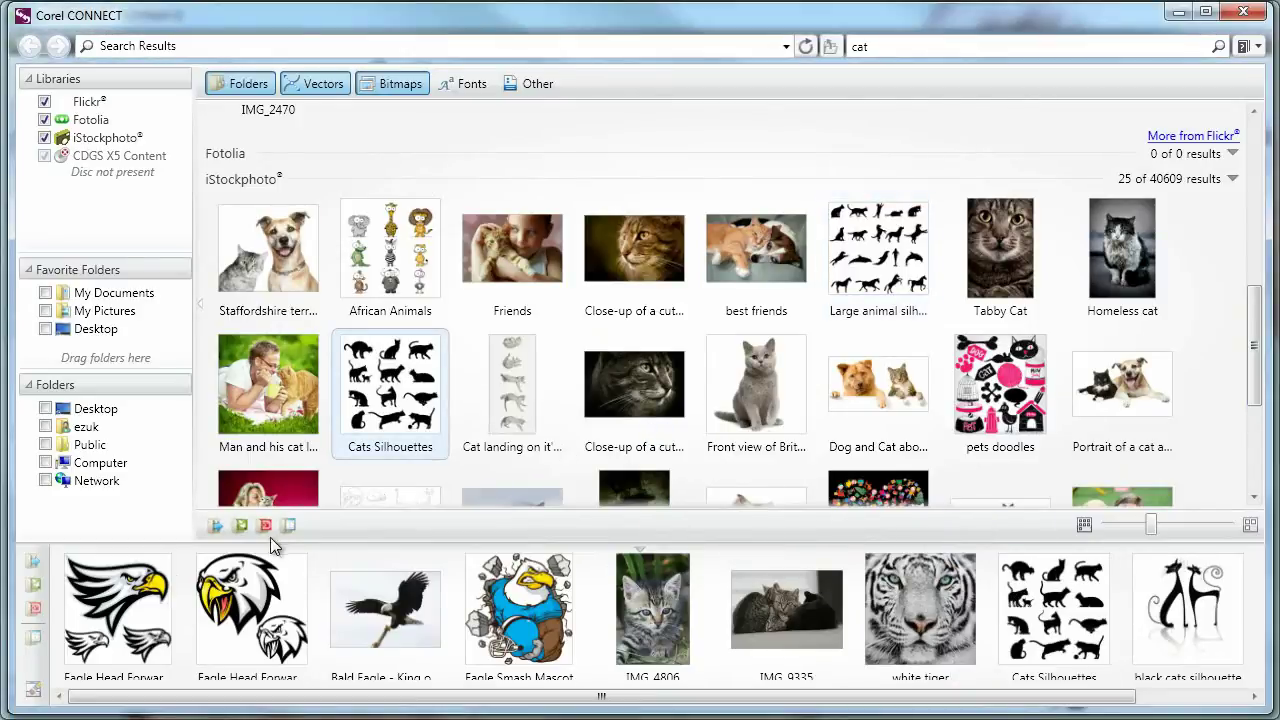
- Delete all four eagle images, including the bald eagle and Eagle Smash Mascot, from the tray
key("Delete")
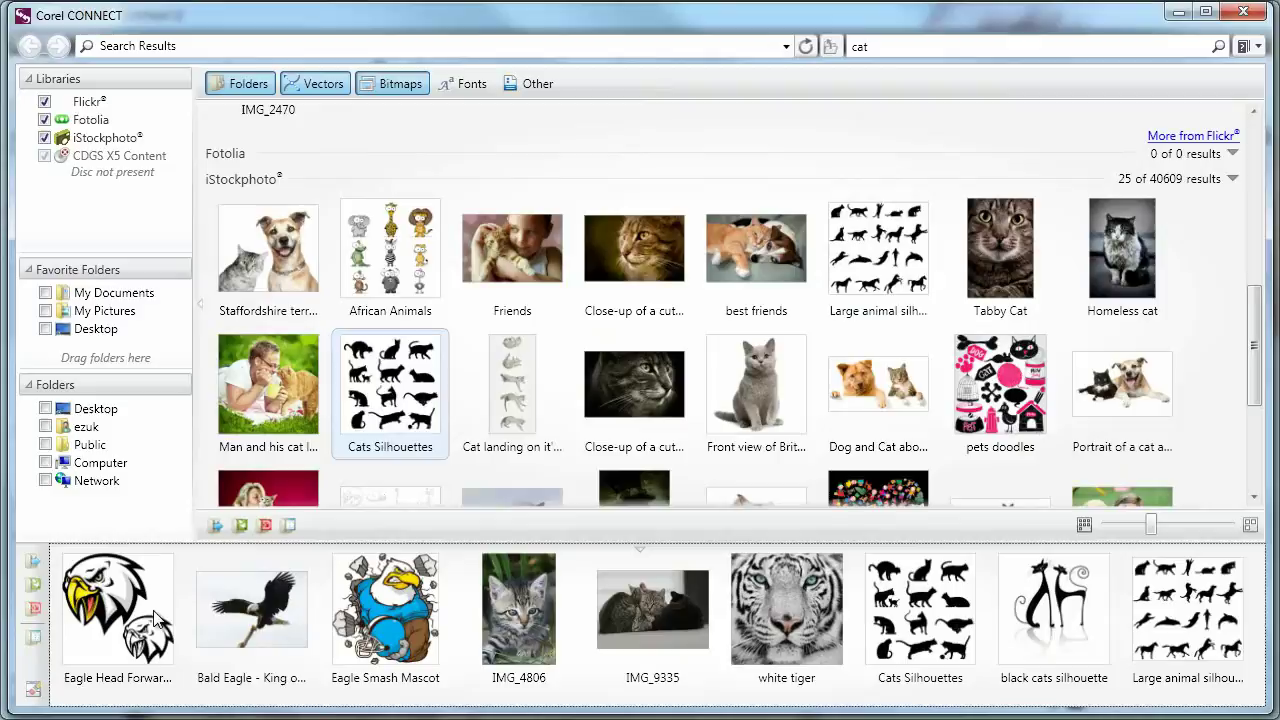
left_click(155, 612)
key("Delete")
left_click(155, 615)
key("Delete")
left_click(165, 622)
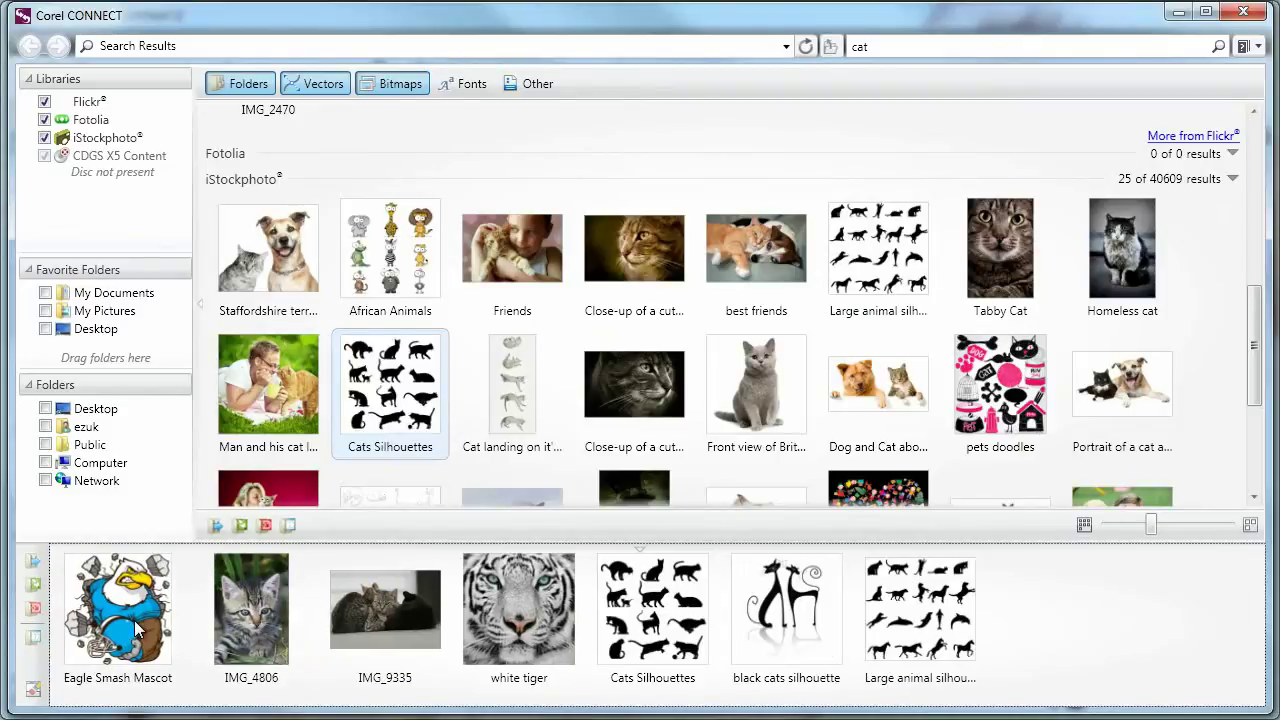
key("Delete")
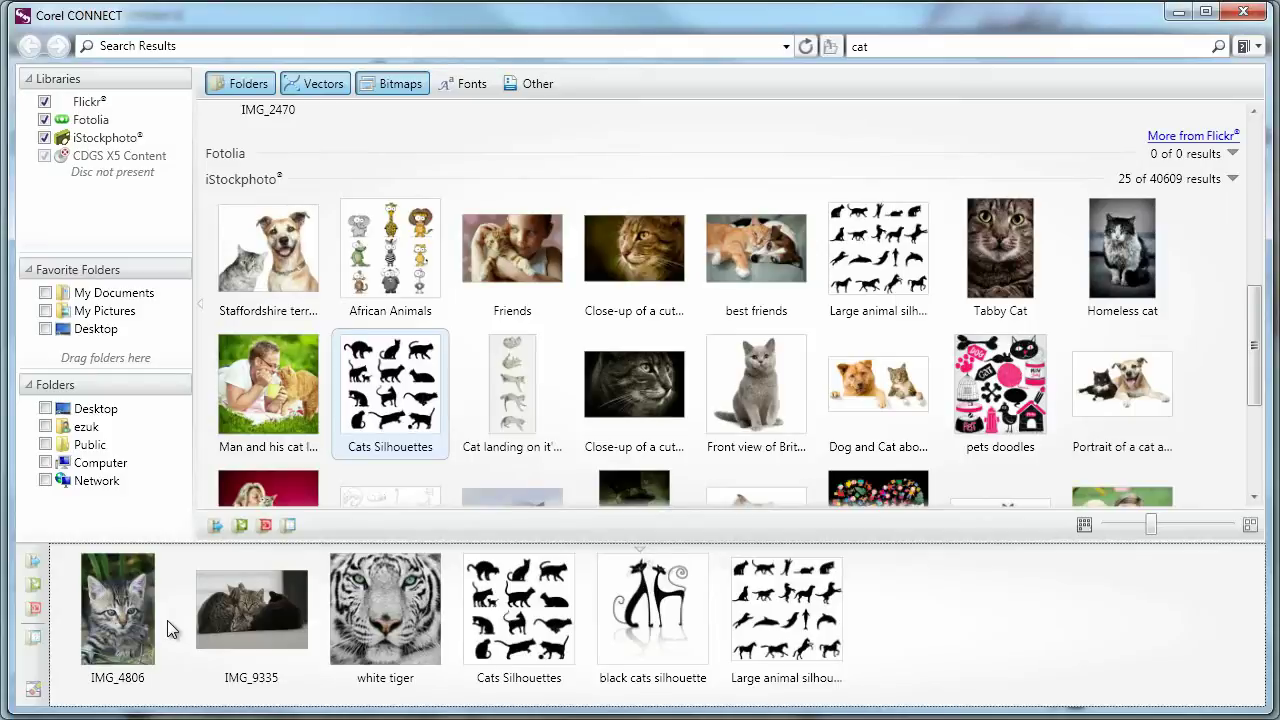
- Minimize Corel CONNECT and show the Tray docker with the six cat images in CorelDRAW
left_click(1174, 16)
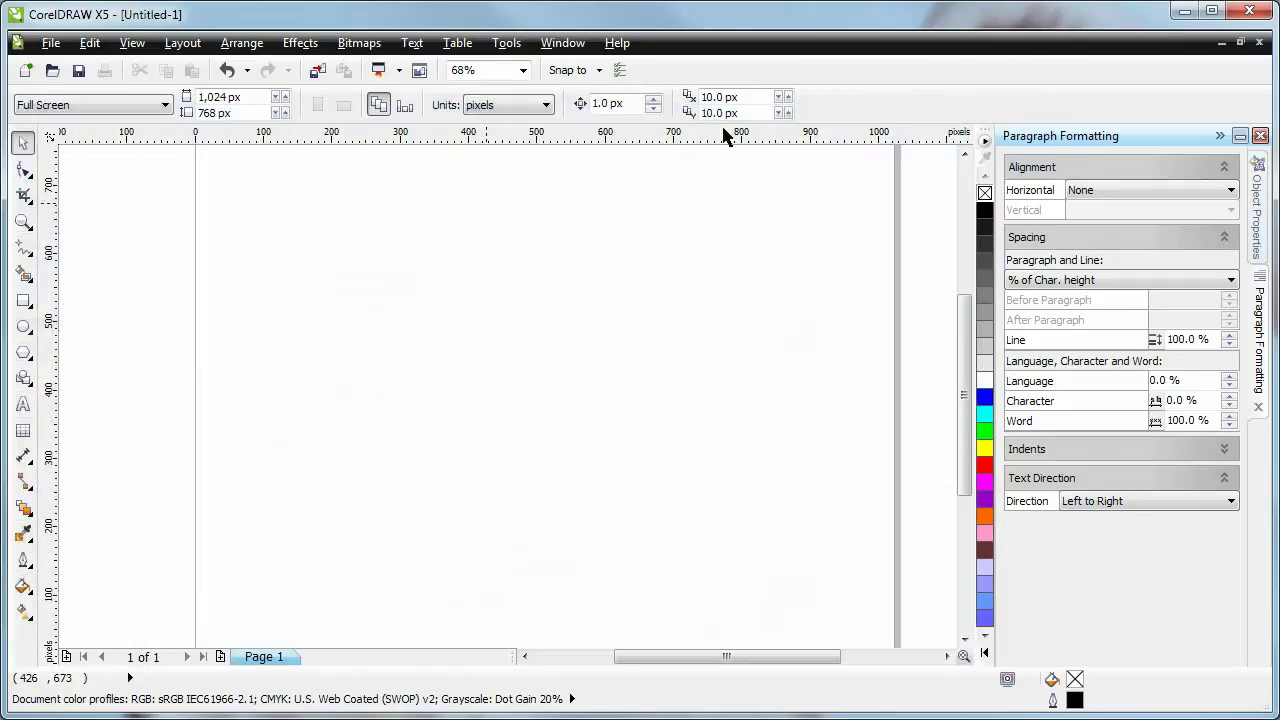
left_click(547, 49)
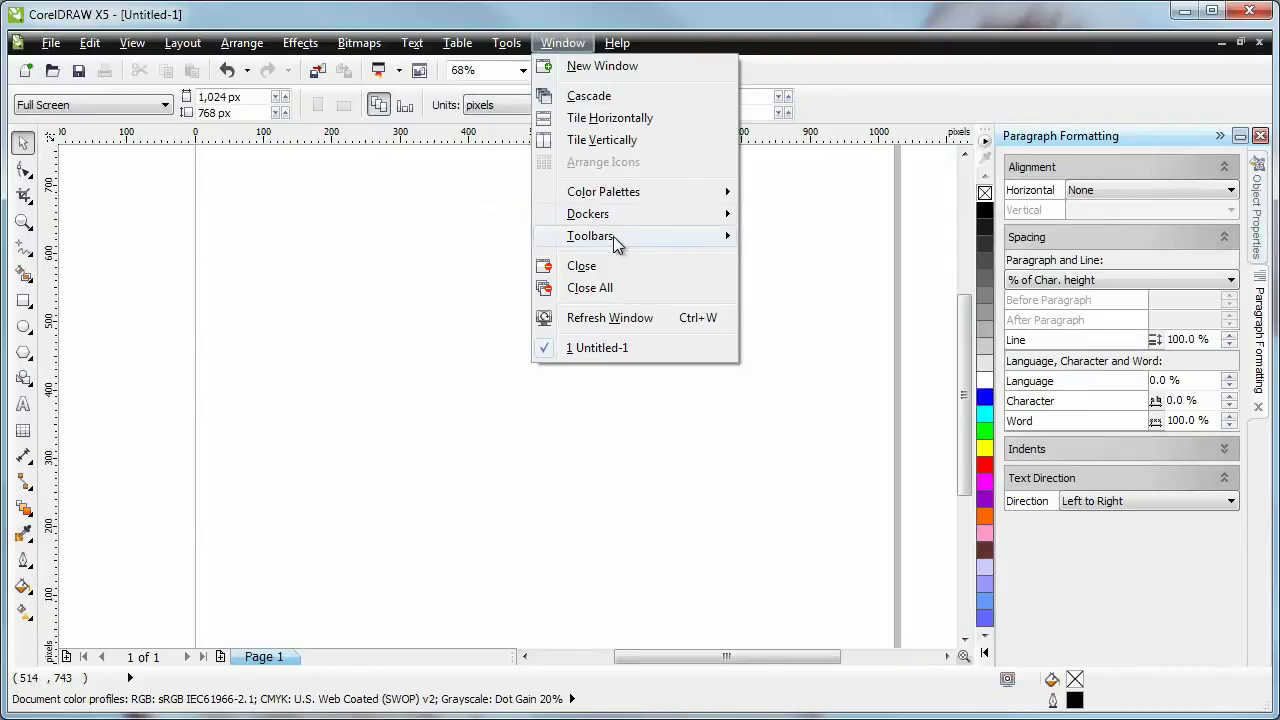
mouse_move(615, 228)
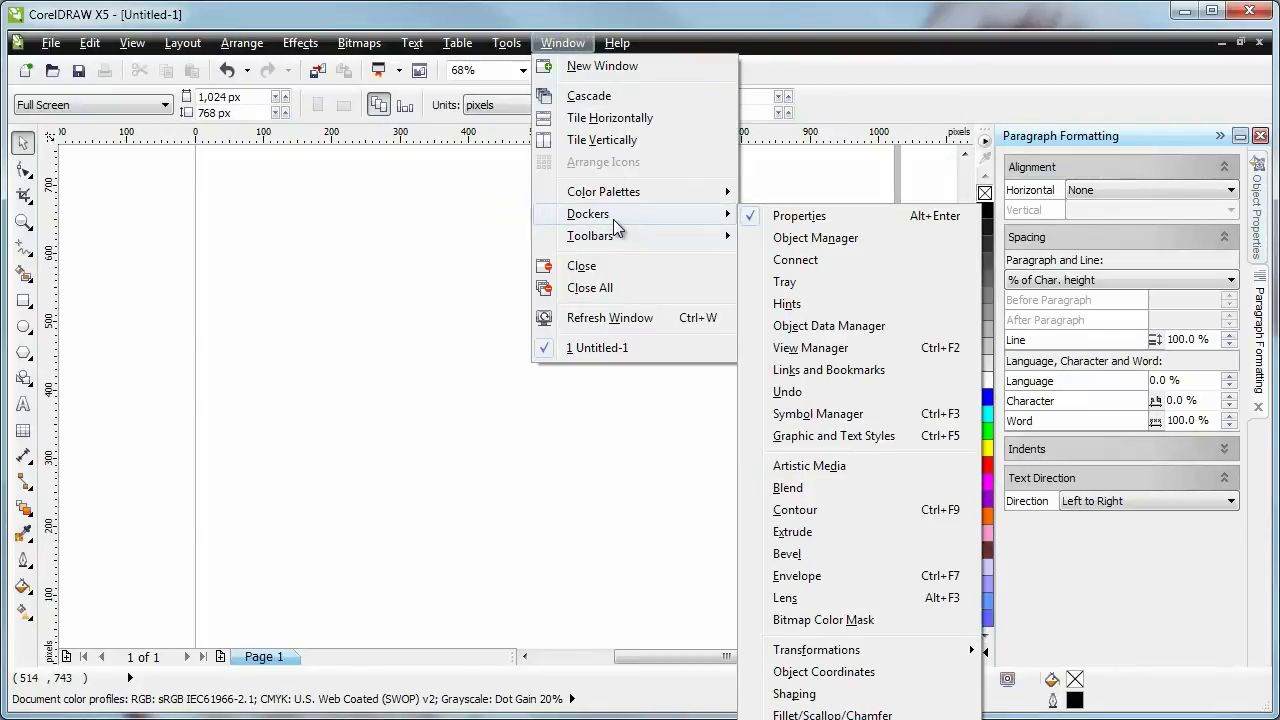
left_click(808, 282)
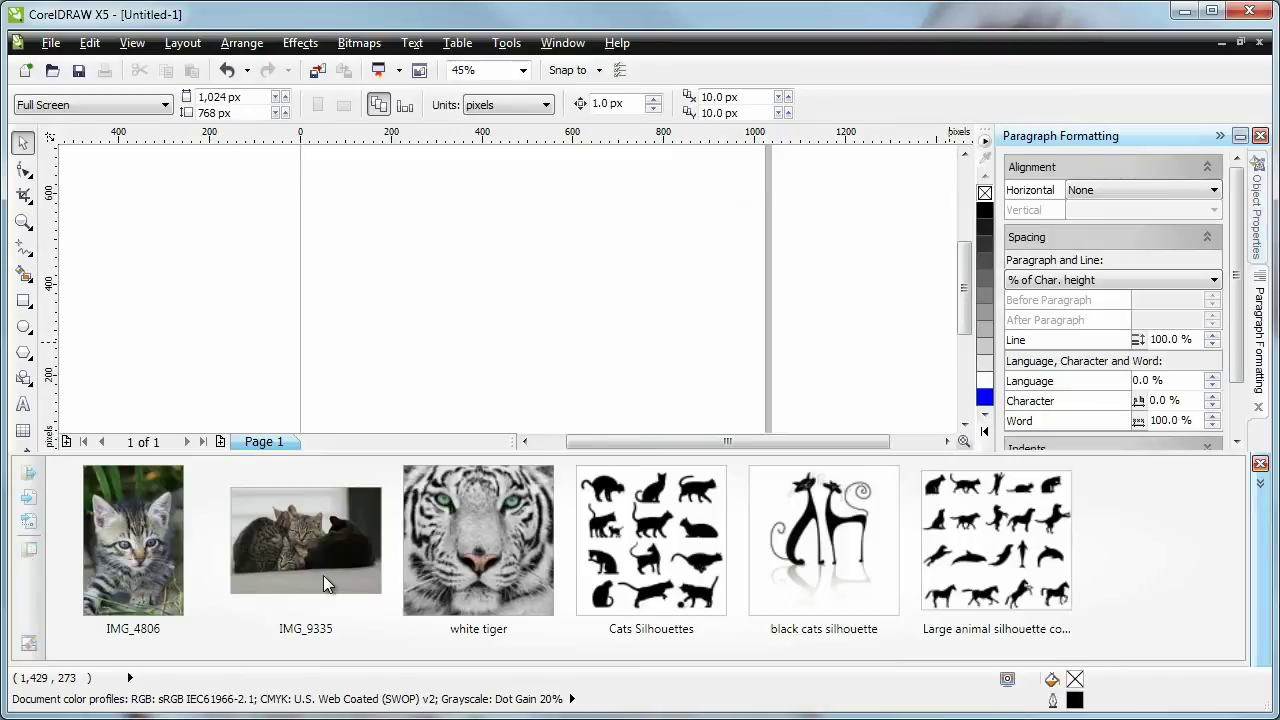
mouse_move(323, 577)
mouse_move(790, 515)
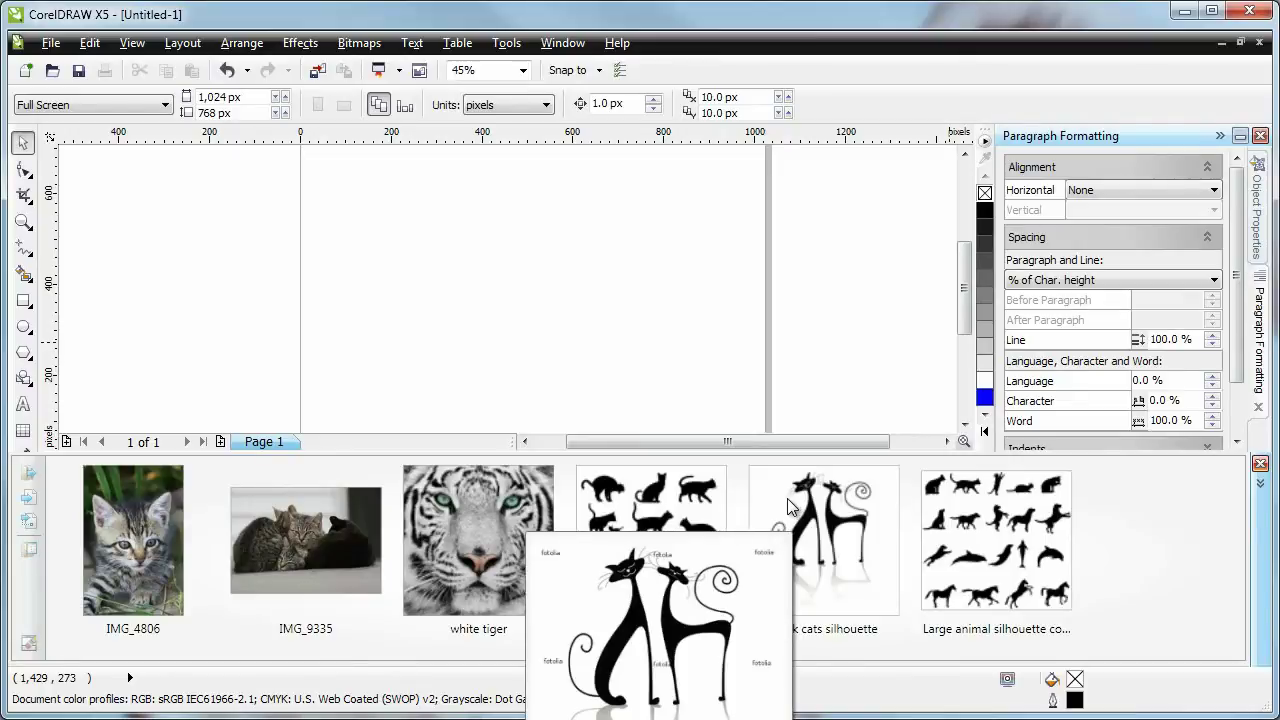
mouse_move(669, 507)
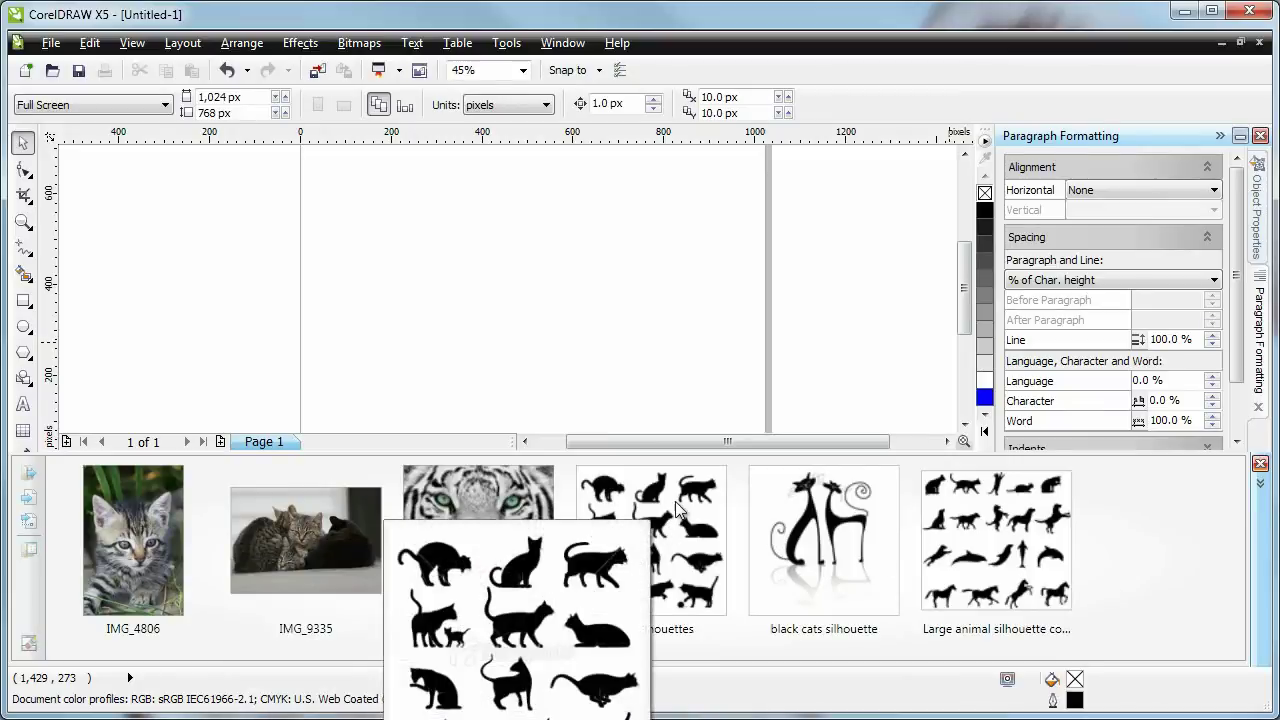
- Place the Cats Silhouettes image from the tray onto the page, accepting the Comp Restrictions warning
left_click_drag(675, 501, 571, 277)
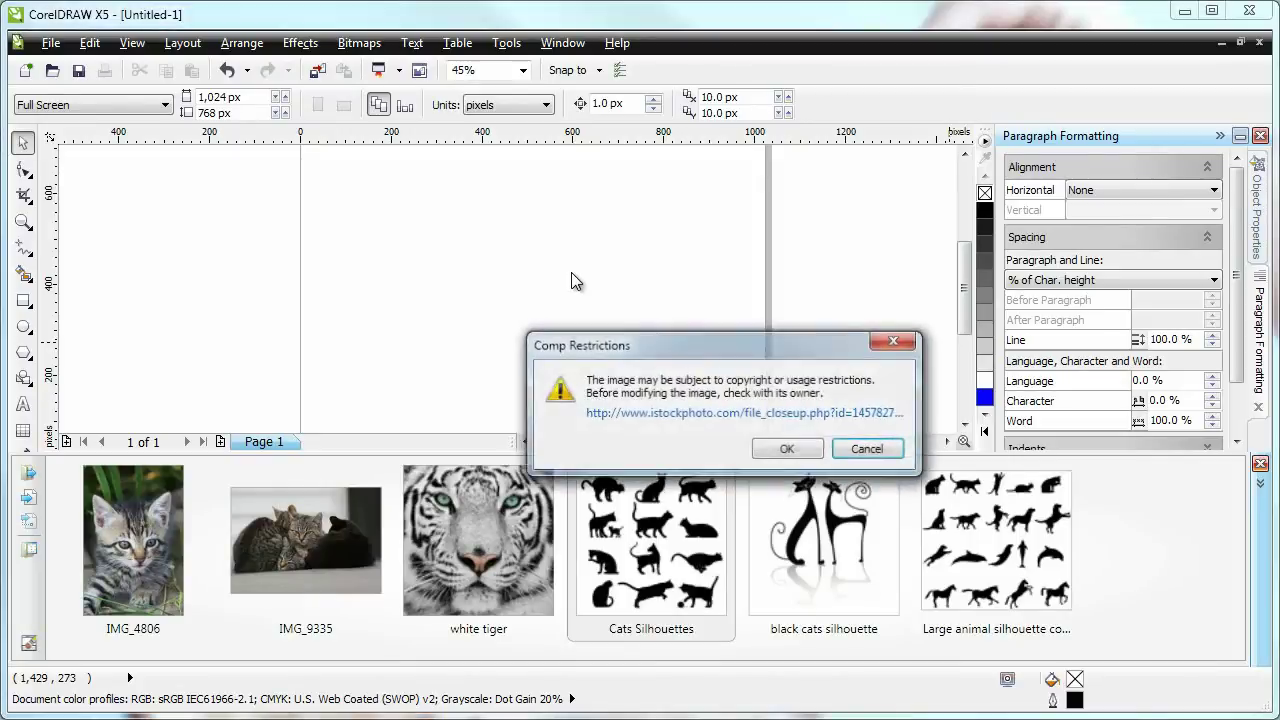
left_click_drag(629, 354, 512, 252)
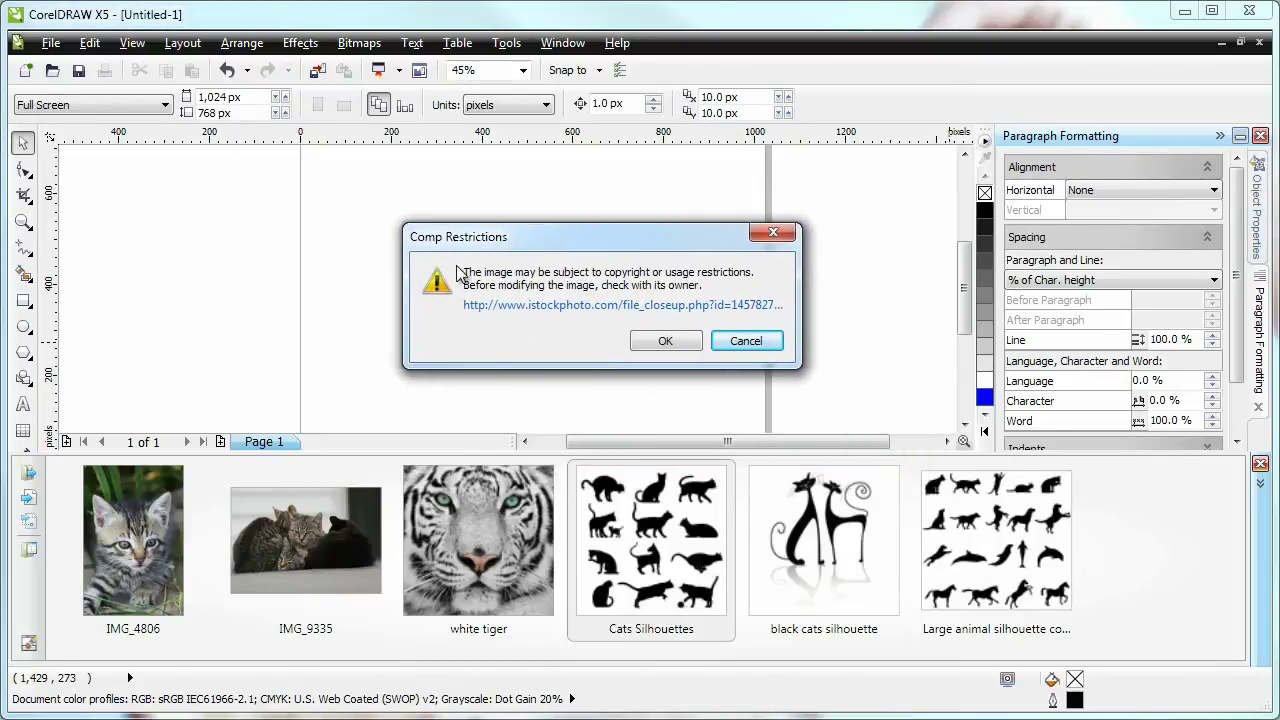
left_click(665, 341)
- Move the cat silhouettes image left until it sits at X 409 px, Y 400 px
left_click_drag(530, 303, 564, 296)
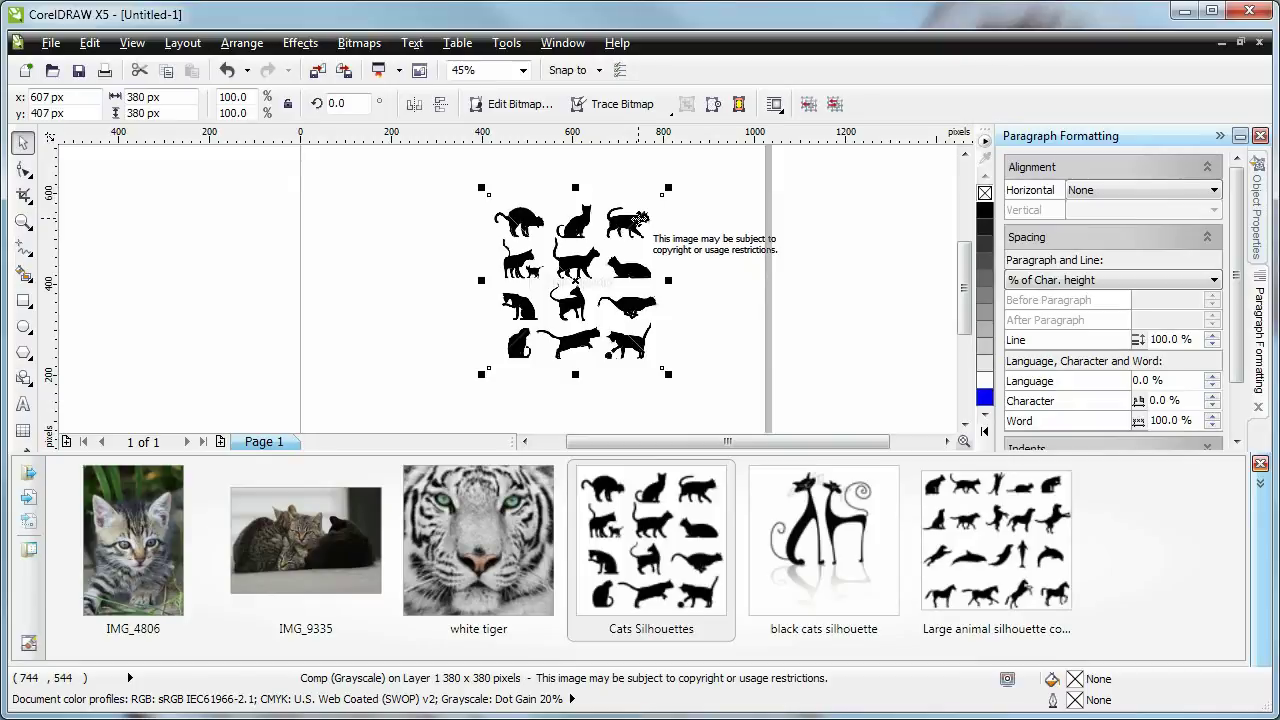
left_click_drag(579, 256, 489, 259)
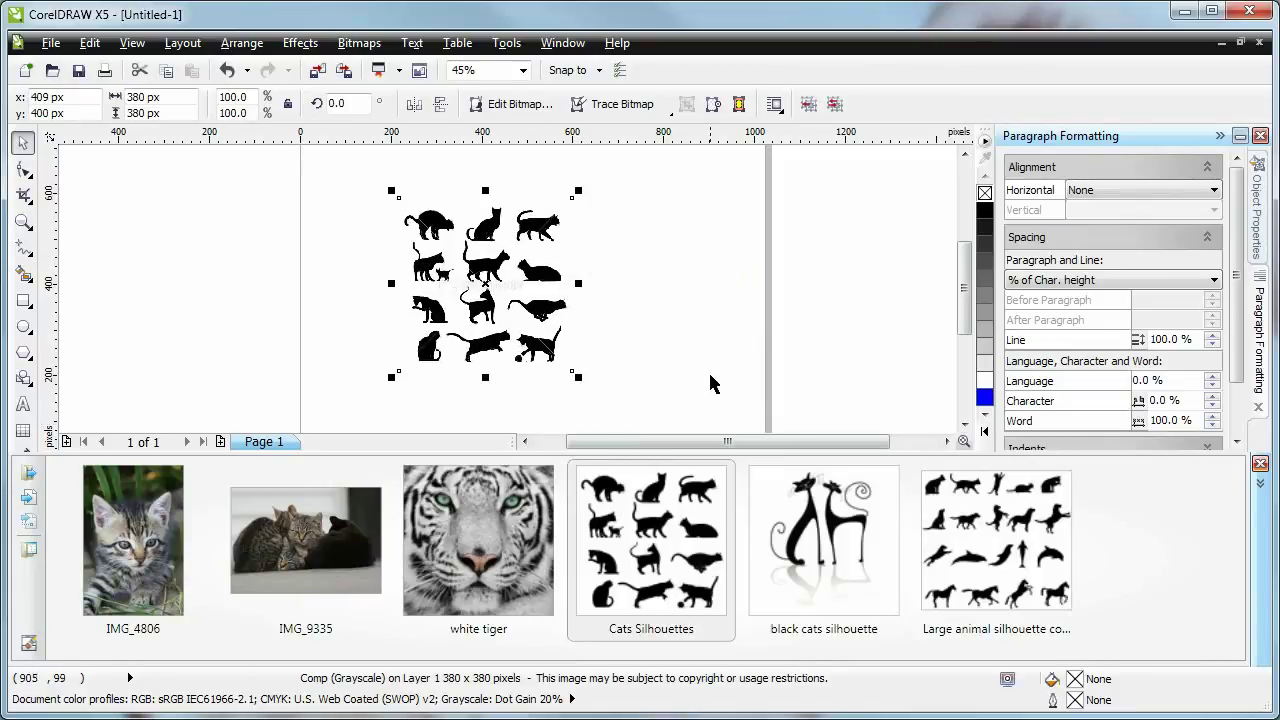